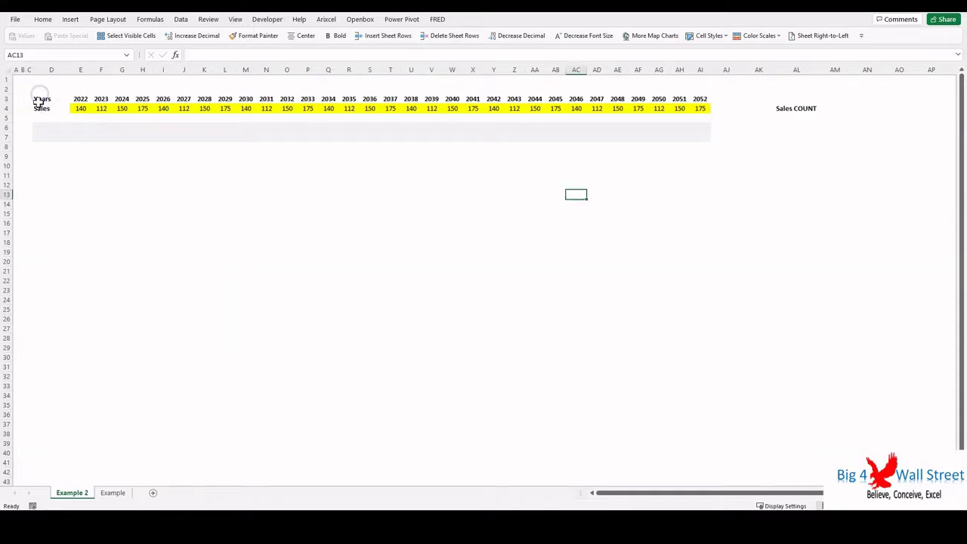
left_click_drag(38, 102, 698, 109)
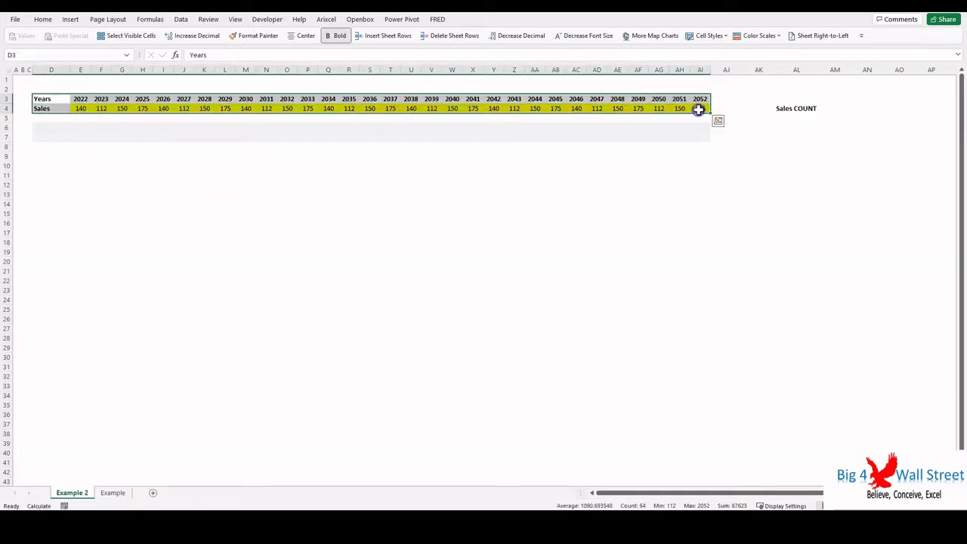
left_click_drag(61, 98, 701, 99)
left_click_drag(39, 108, 699, 110)
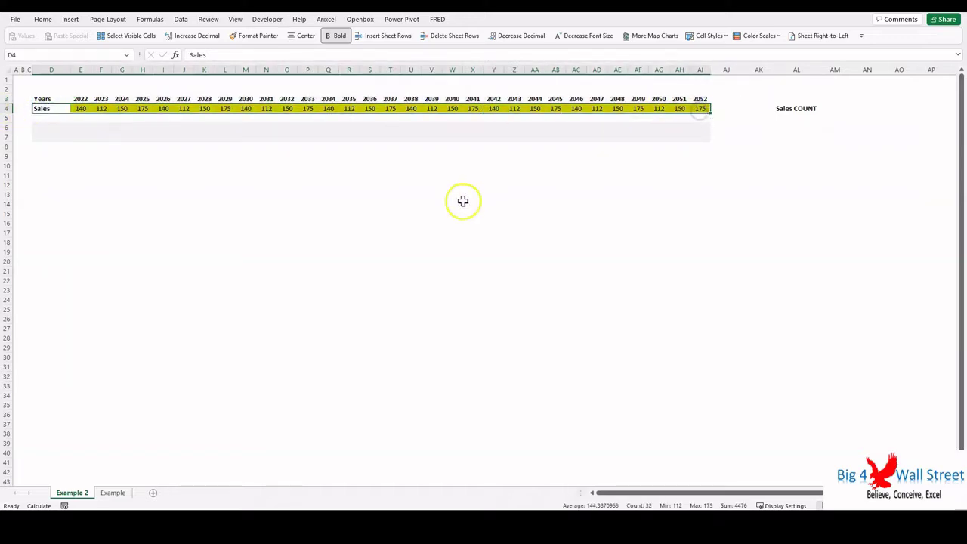
left_click(204, 195)
Insert a column chart of the Sales row D4:AI4 and stretch it beneath the table from column D to column AI.
left_click_drag(56, 113, 700, 111)
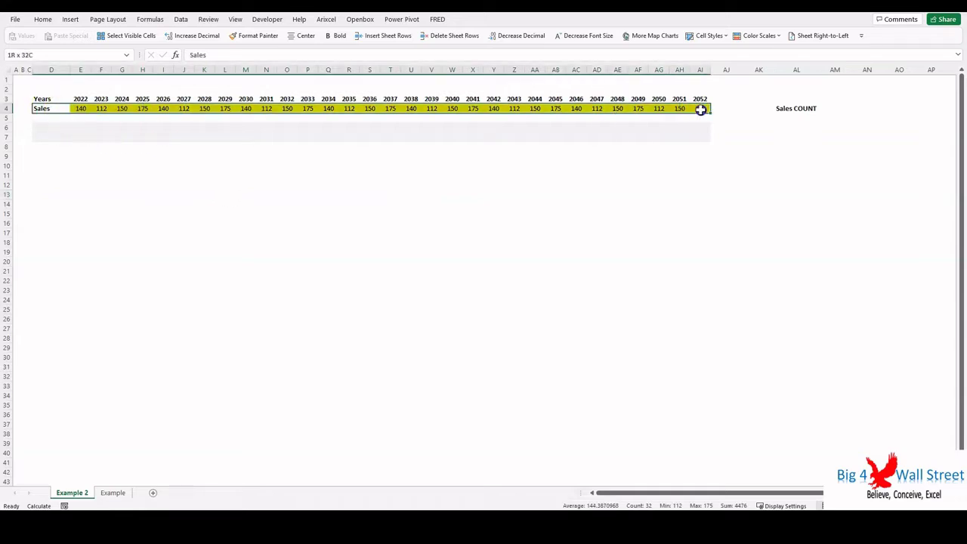
left_click(70, 20)
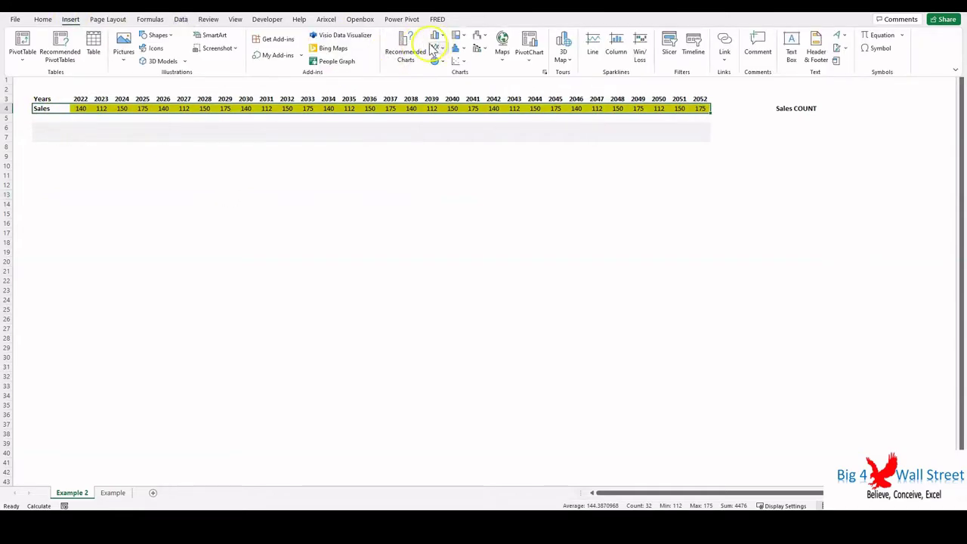
left_click(441, 36)
left_click(443, 70)
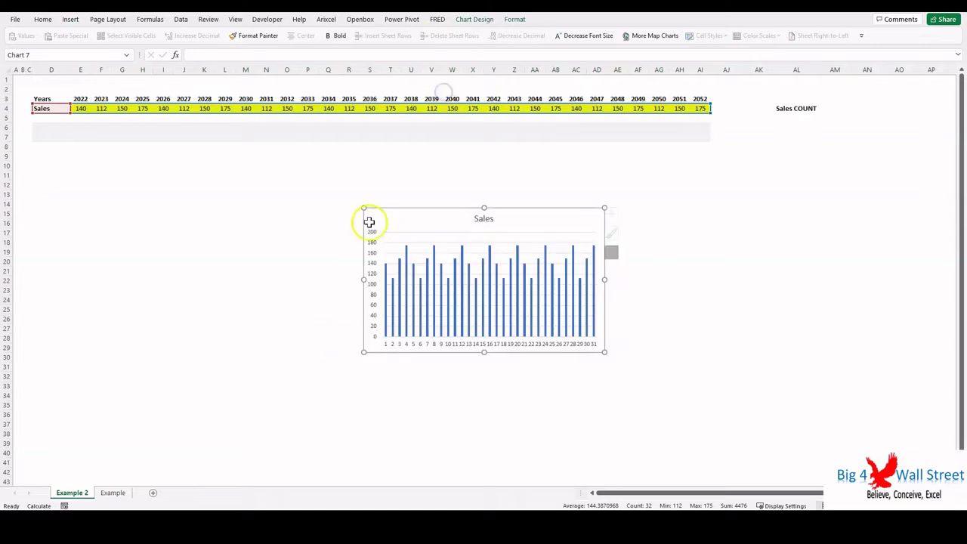
left_click_drag(421, 204, 86, 152)
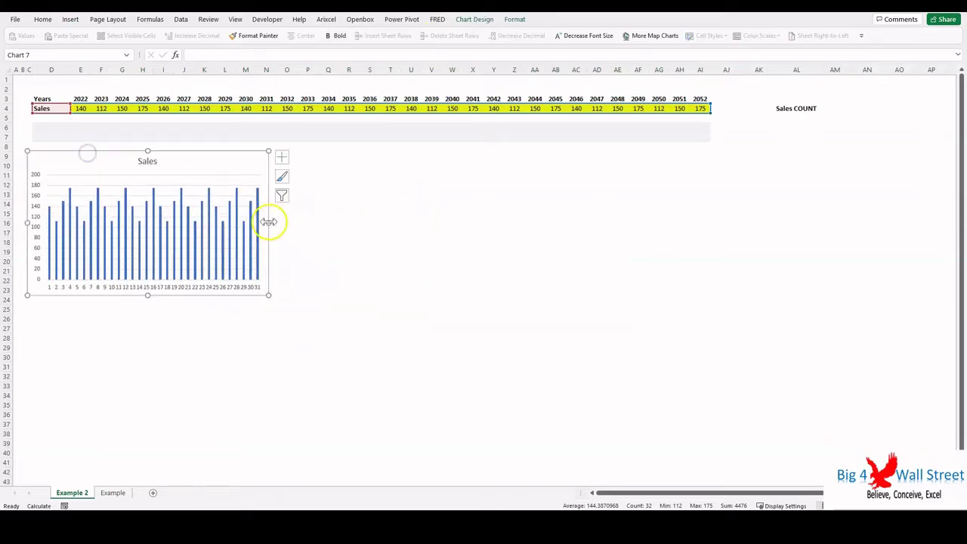
left_click_drag(269, 221, 712, 207)
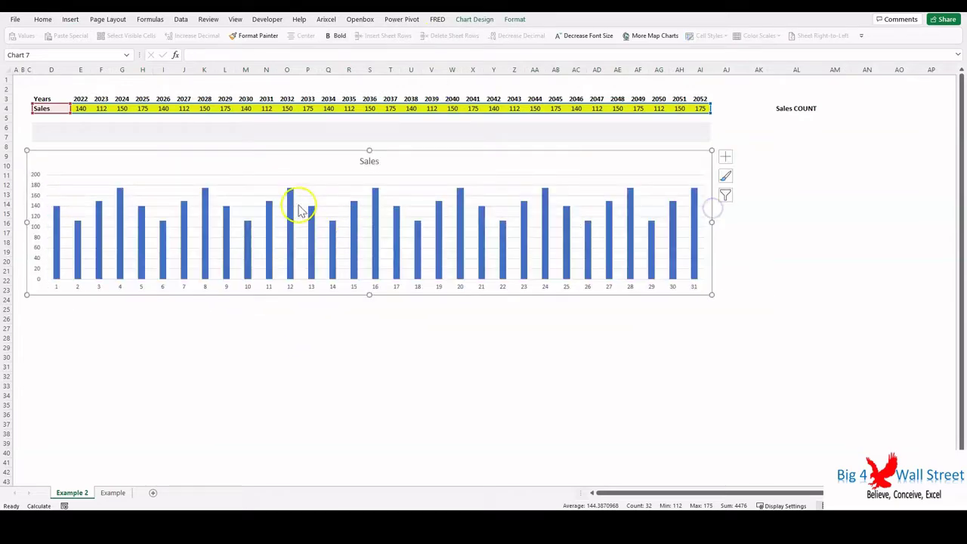
Add data labels to the Sales columns and use the years in E3:AI3 as the chart's horizontal axis labels.
right_click(293, 203)
left_click(329, 281)
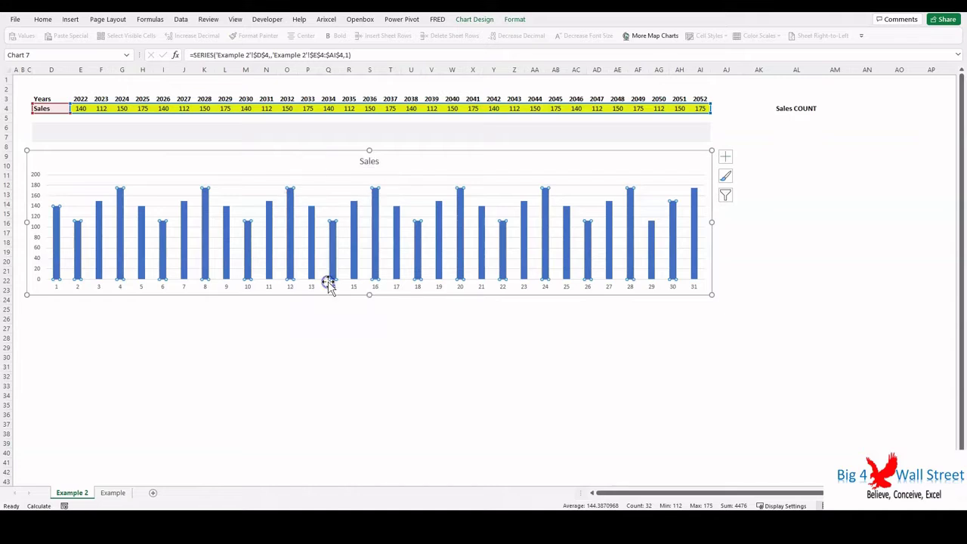
right_click(311, 180)
left_click(354, 246)
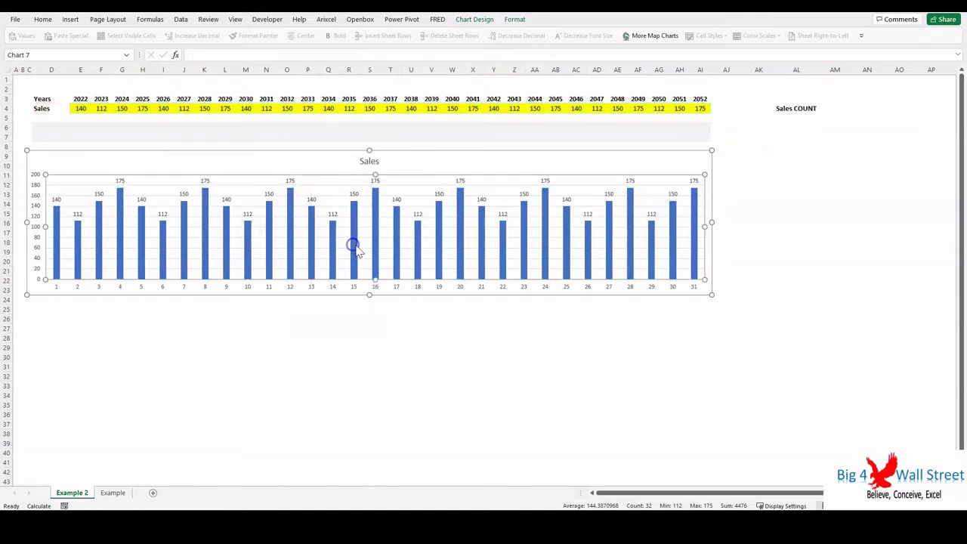
left_click(499, 247)
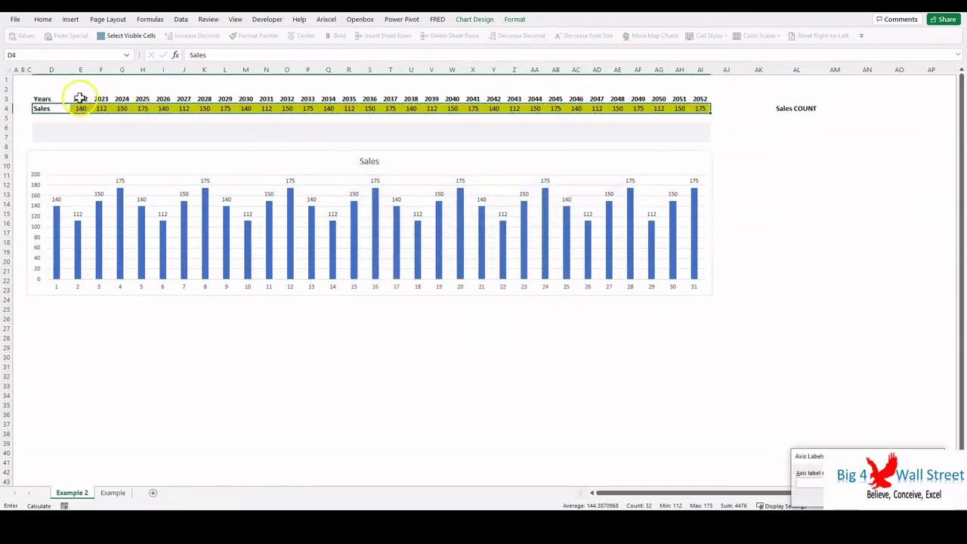
left_click_drag(79, 99, 696, 99)
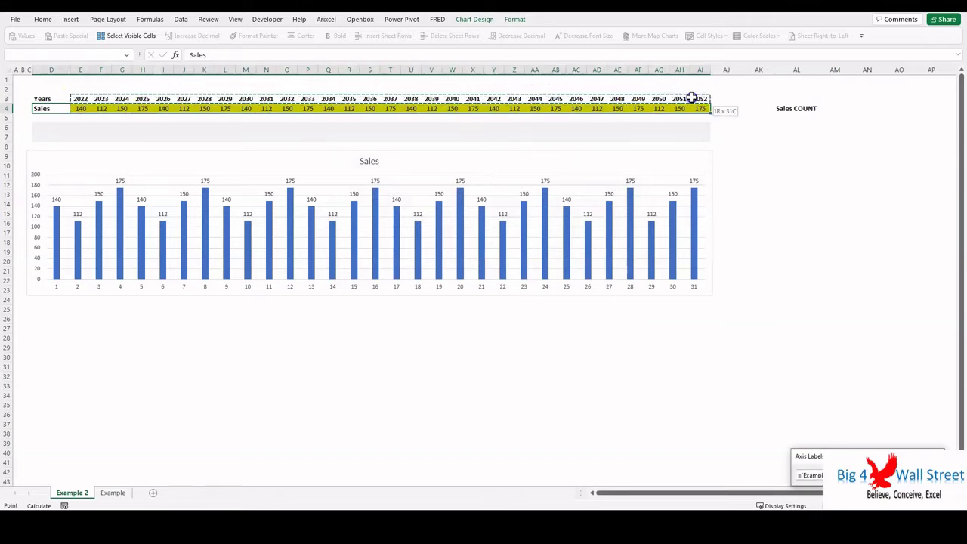
left_click(890, 501)
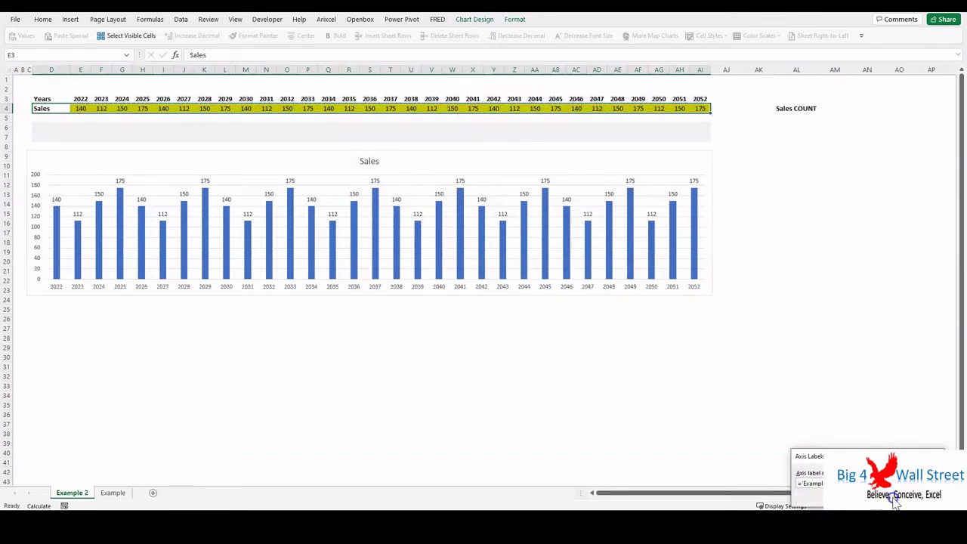
left_click(572, 320)
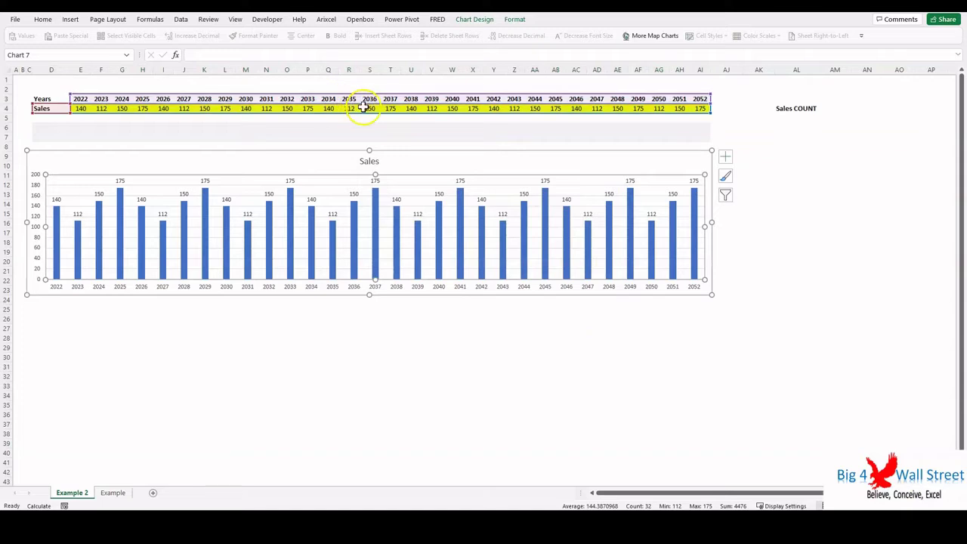
Clear the Sales values for 2026 through 2052, keeping only the figures for 2022 to 2025.
left_click_drag(370, 108, 701, 109)
key("Delete")
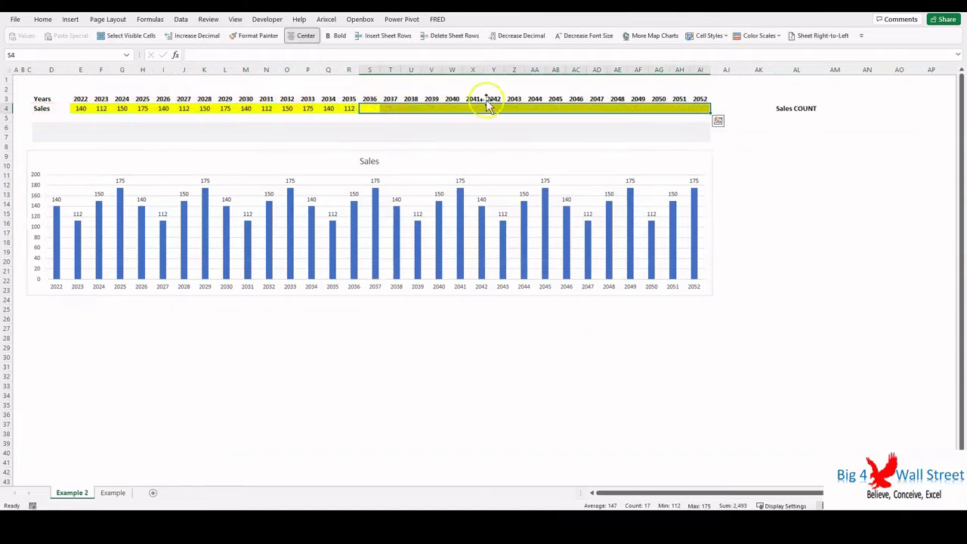
left_click_drag(165, 108, 443, 112)
key("Delete")
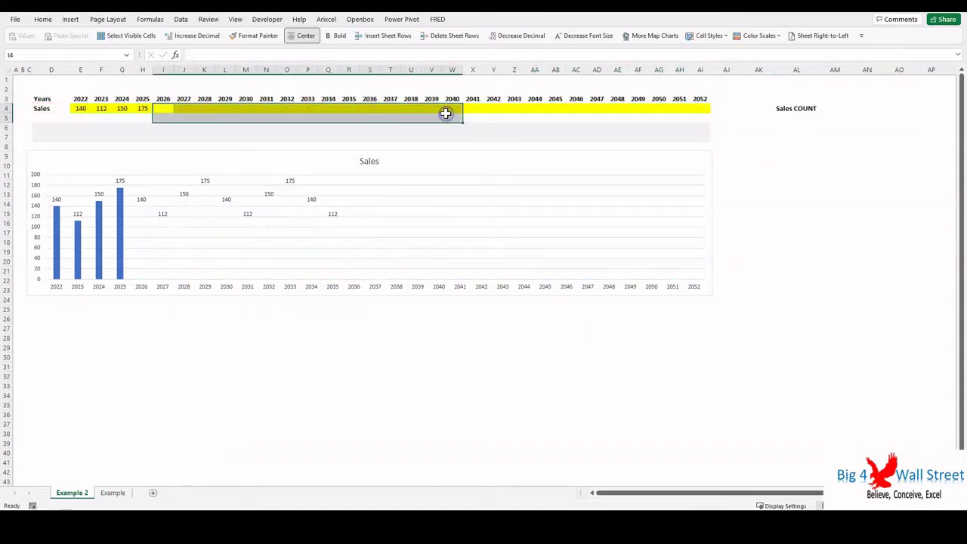
left_click(310, 369)
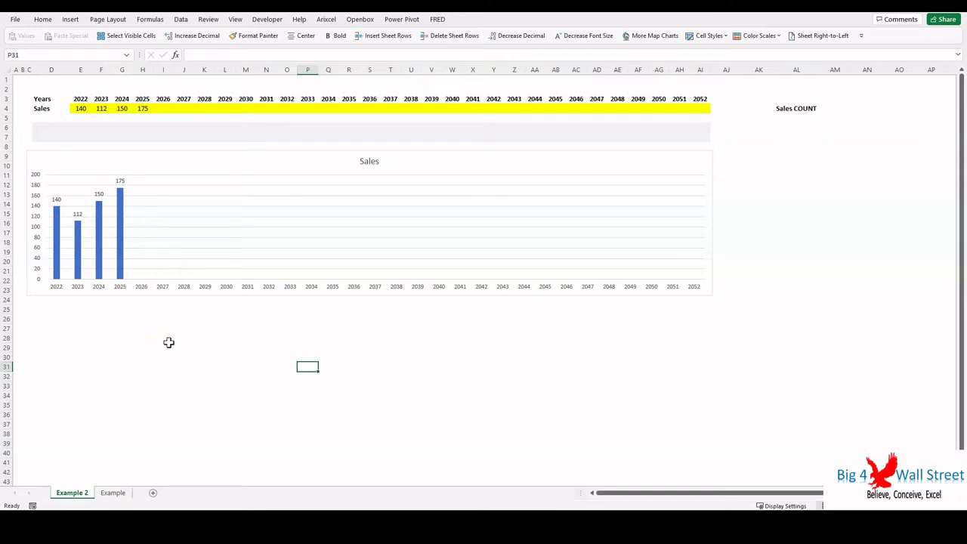
Label the two shaded helper rows Year_Dyn in D6 and Sales_Dyn in D7.
left_click(45, 127)
type("Year_D")
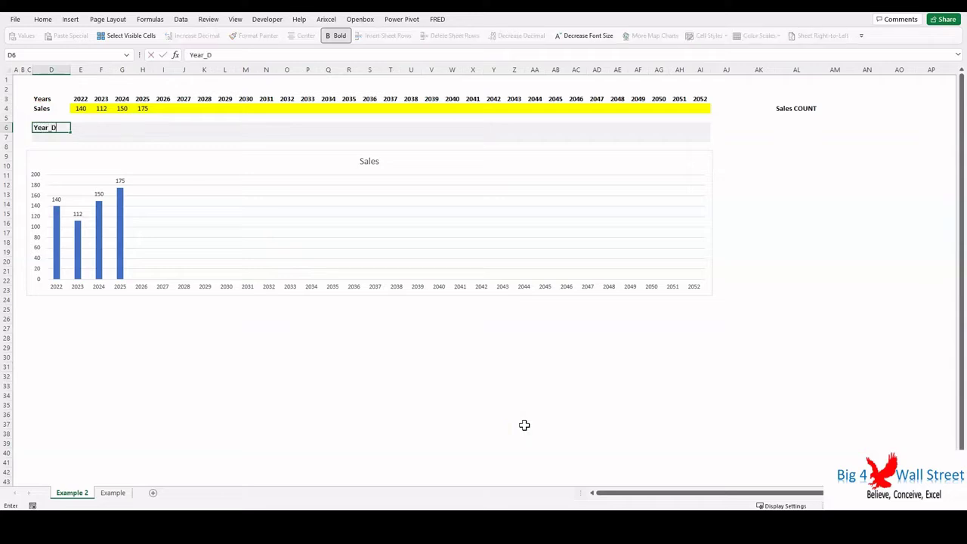
type("yn")
key("Return")
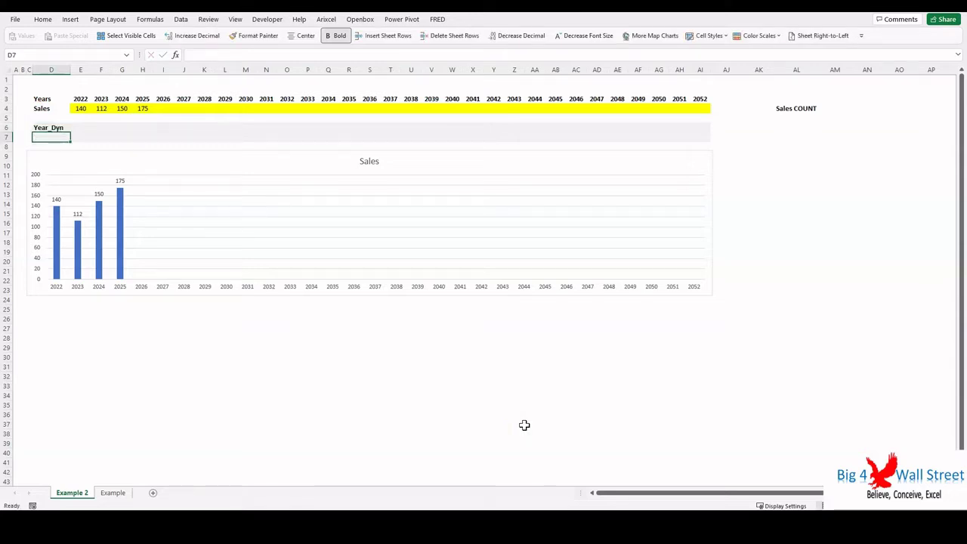
type("Sales_Dyn")
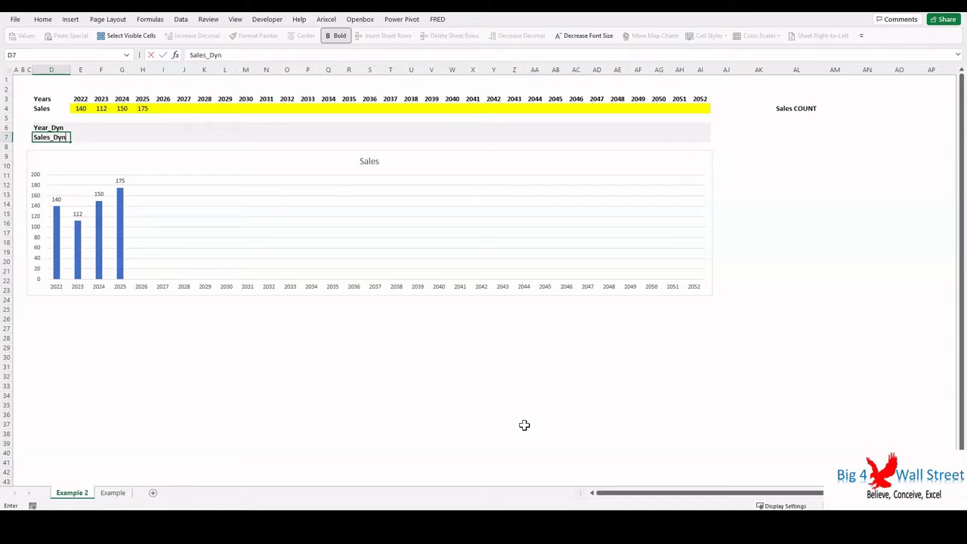
key("ctrl+Return")
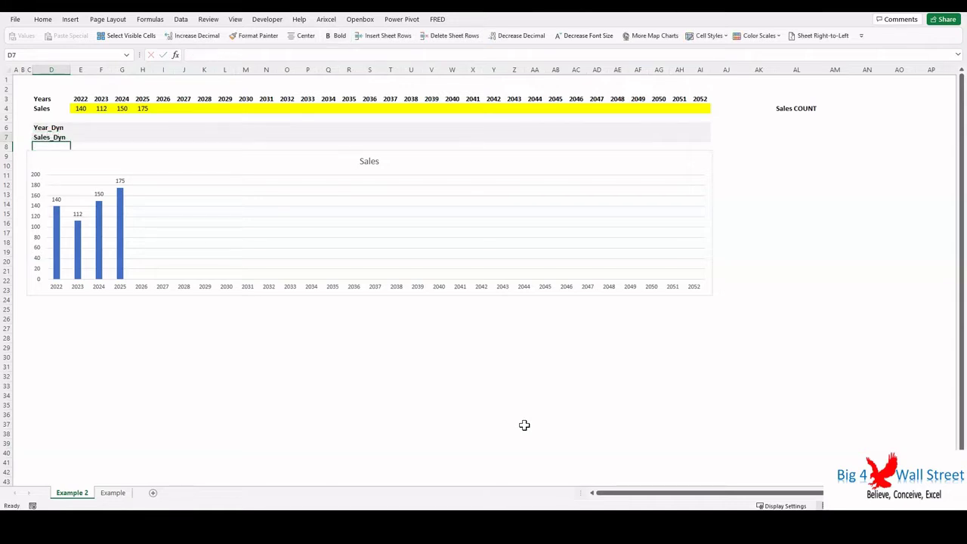
Enter =COUNTA(E4:AI4) in AM4, beside Sales COUNT, to count the filled Sales cells.
left_click(842, 106)
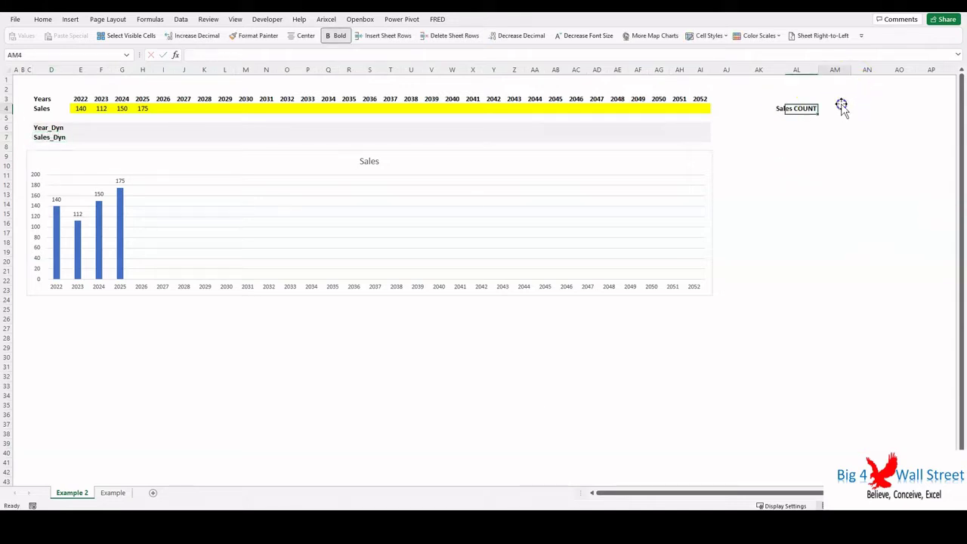
type("=counta(")
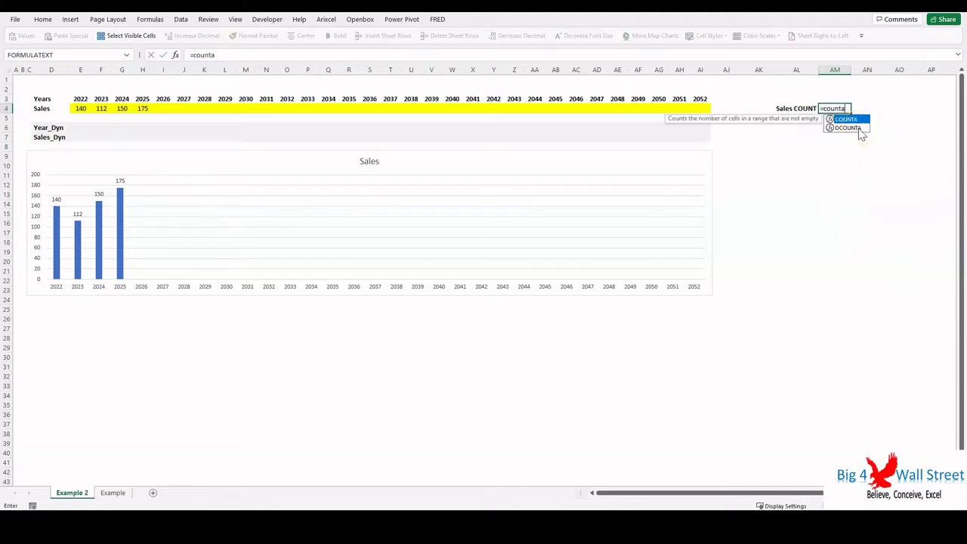
key("Left")
key("Left")
key("Left")
key("Left")
key("ctrl+Left")
key("ctrl+Left")
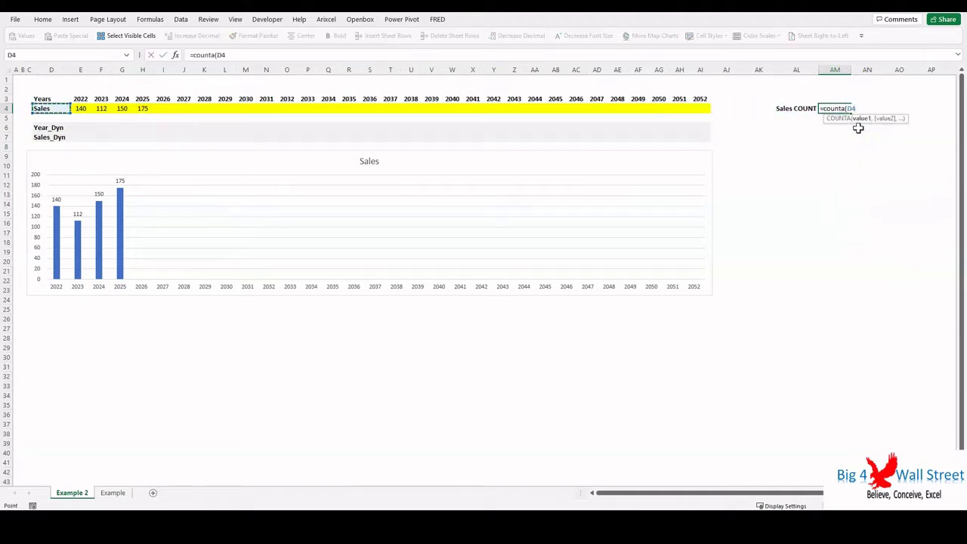
key("Right")
key("shift+Right")
key("shift+Right")
key("shift+Right")
key("shift+Right")
key("shift+Right")
key("shift+Right")
key("shift+Right")
key("shift+Right")
key("shift+Right")
key("shift+Right")
key("shift+Right")
key("shift+Right")
key("shift+Right")
key("shift+Right")
key("shift+Right")
key("shift+Right")
key("shift+Right")
key("shift+Right")
key("shift+Right")
key("shift+Right")
key("shift+Right")
key("shift+Right")
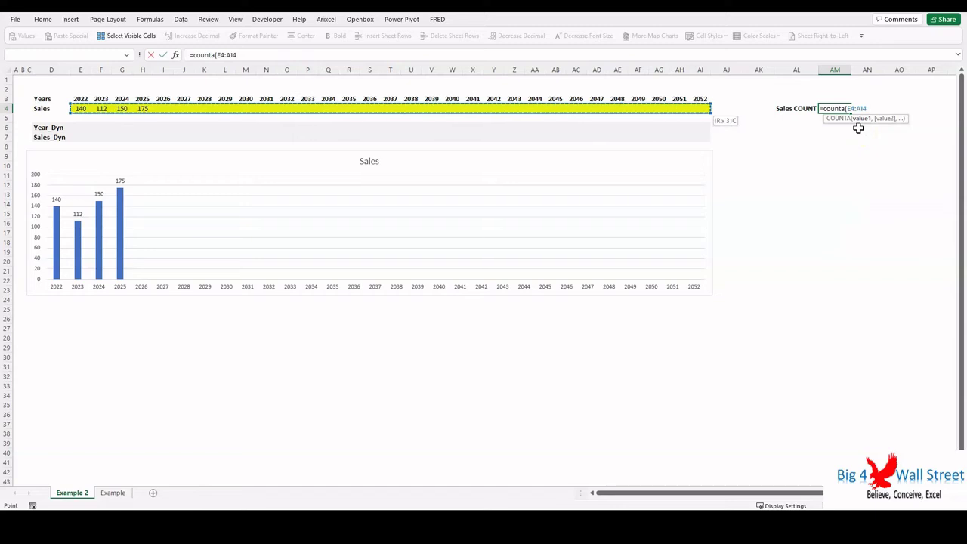
type(")")
key("Return")
key("Up")
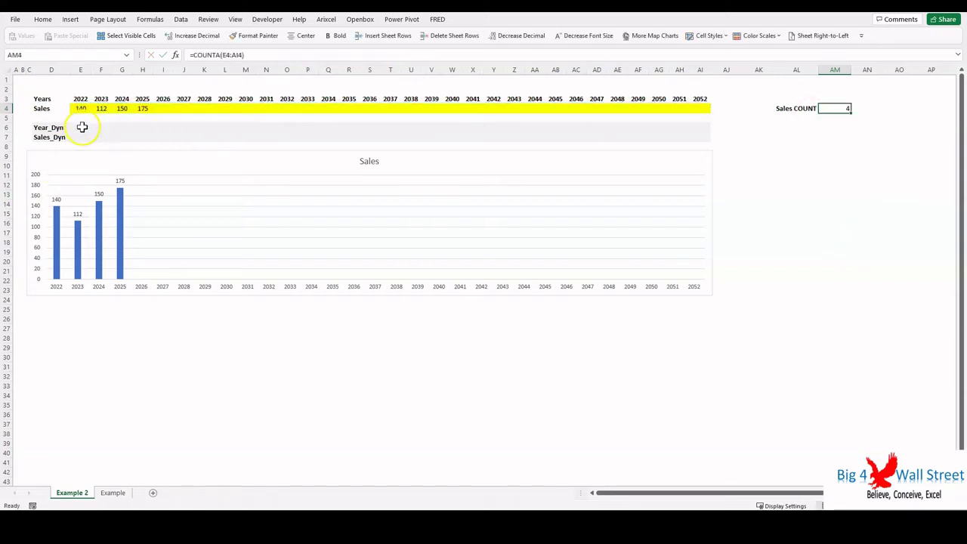
Enter =OFFSET($E$3,,,,$AM$4) in E6 so the Year_Dyn row returns as many years as there are sales values.
left_click_drag(81, 108, 134, 107)
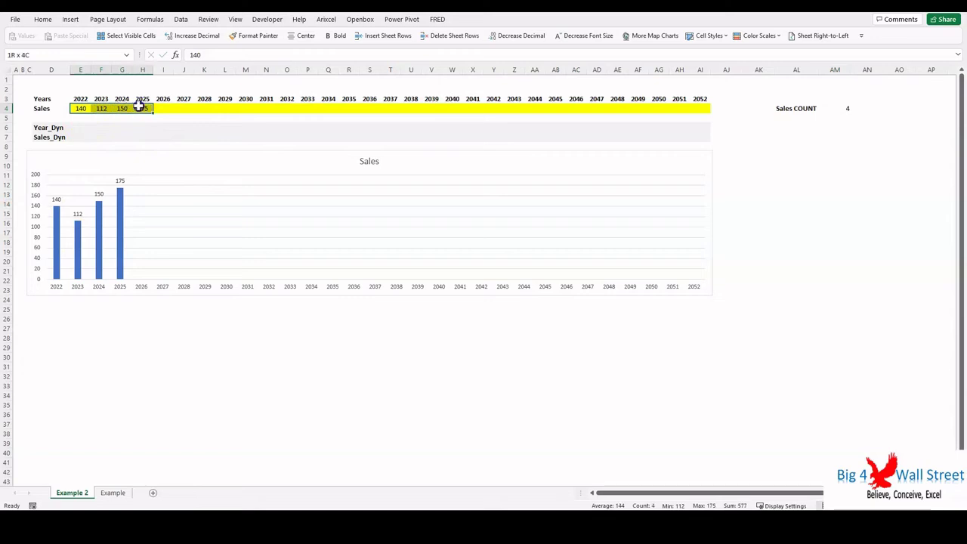
left_click(113, 126)
left_click(85, 129)
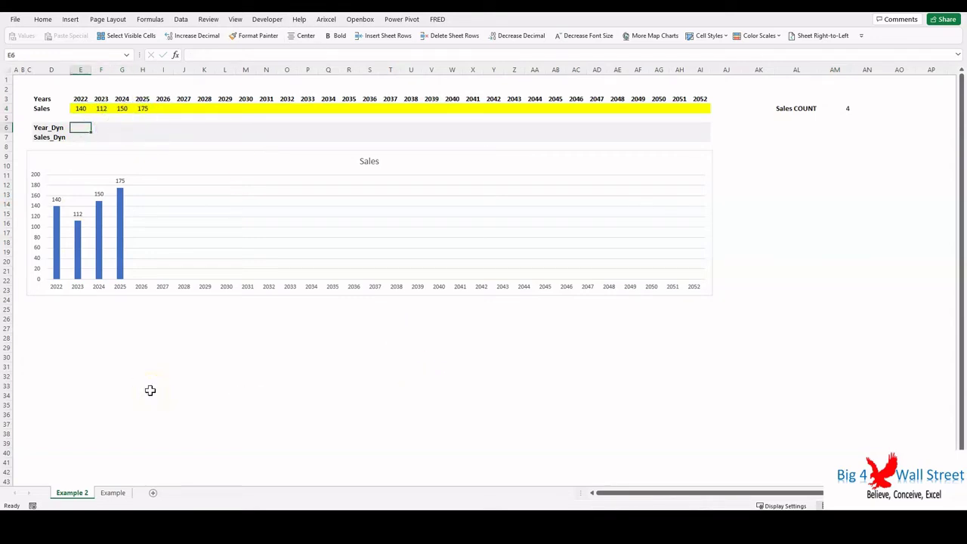
type("=")
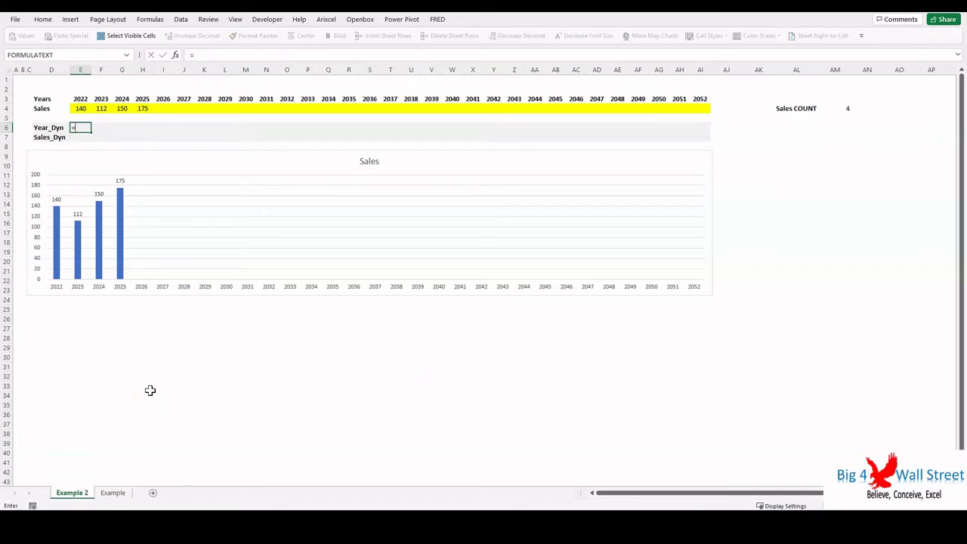
type("offset")
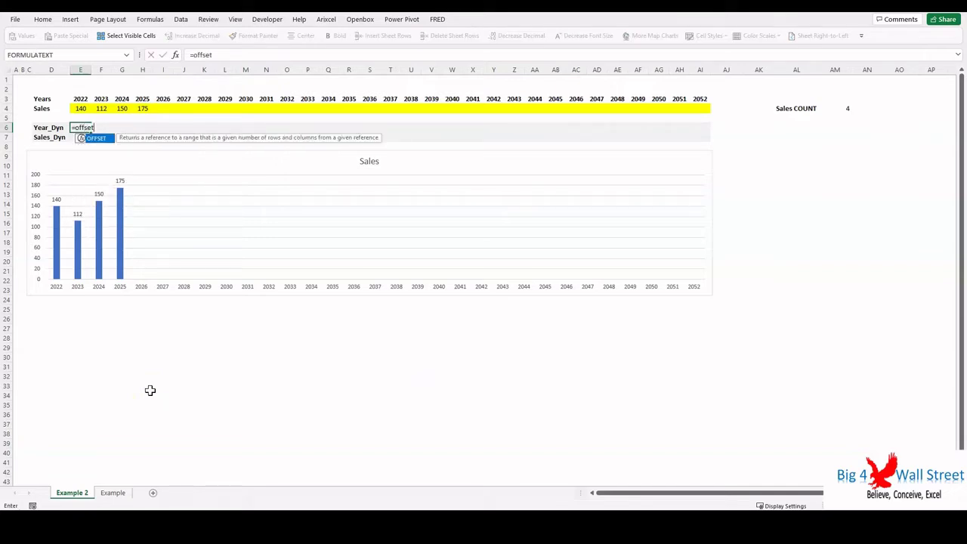
type("(")
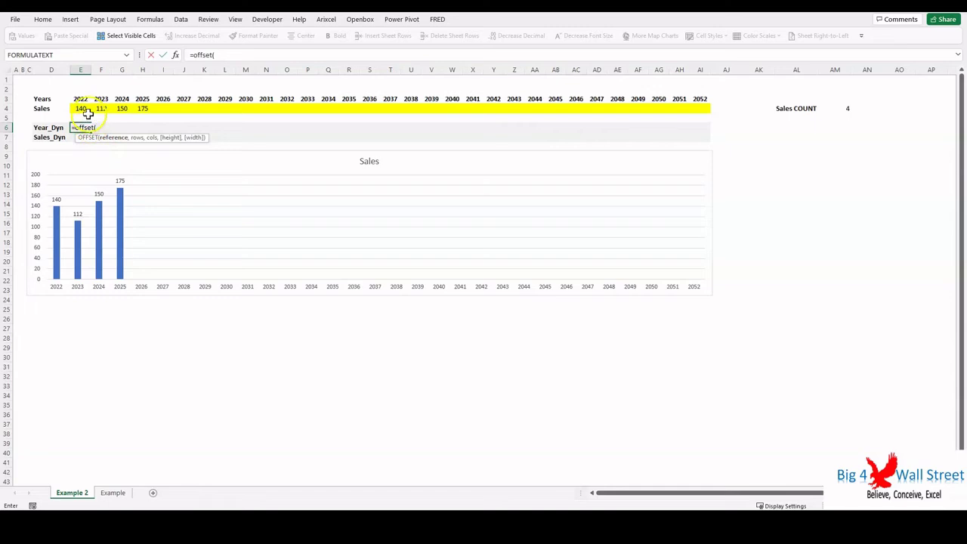
left_click(81, 99)
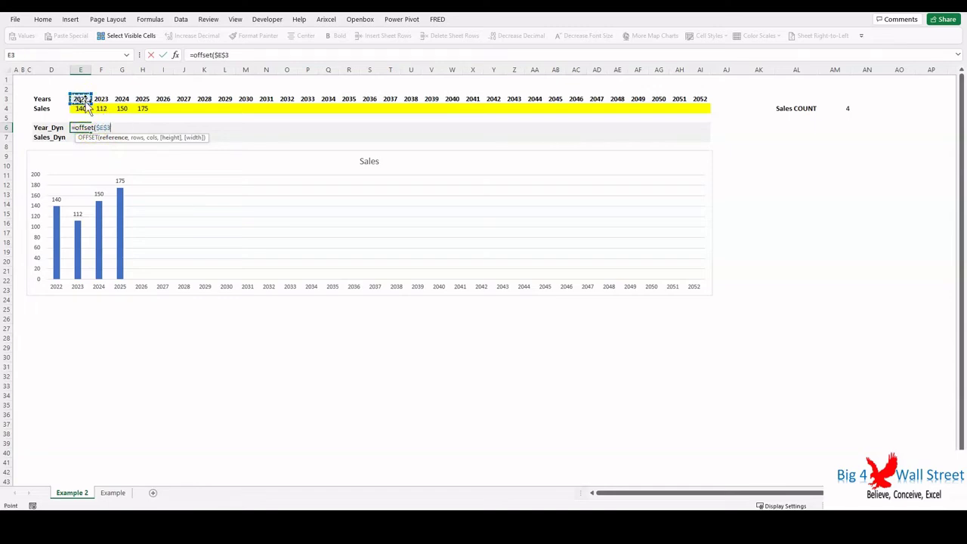
type(",,")
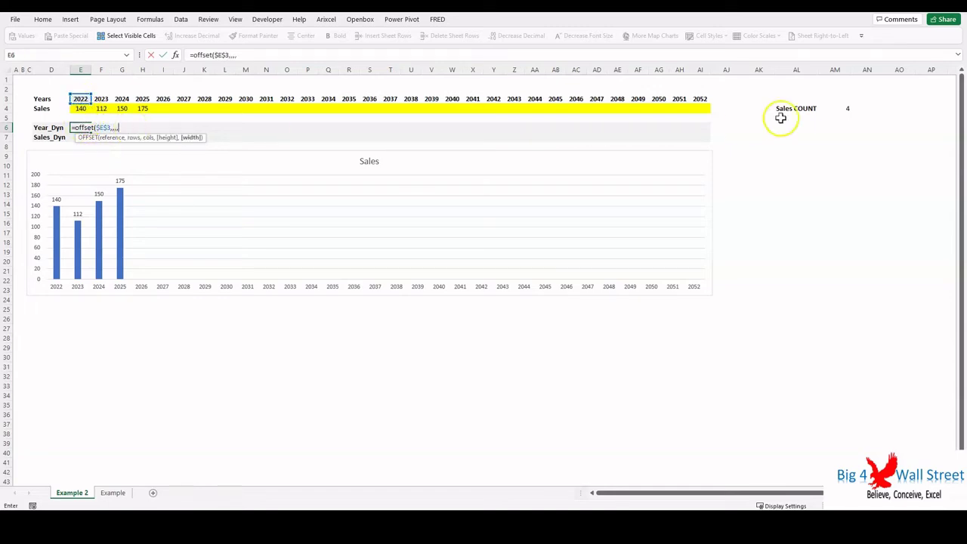
type(",,")
left_click(839, 108)
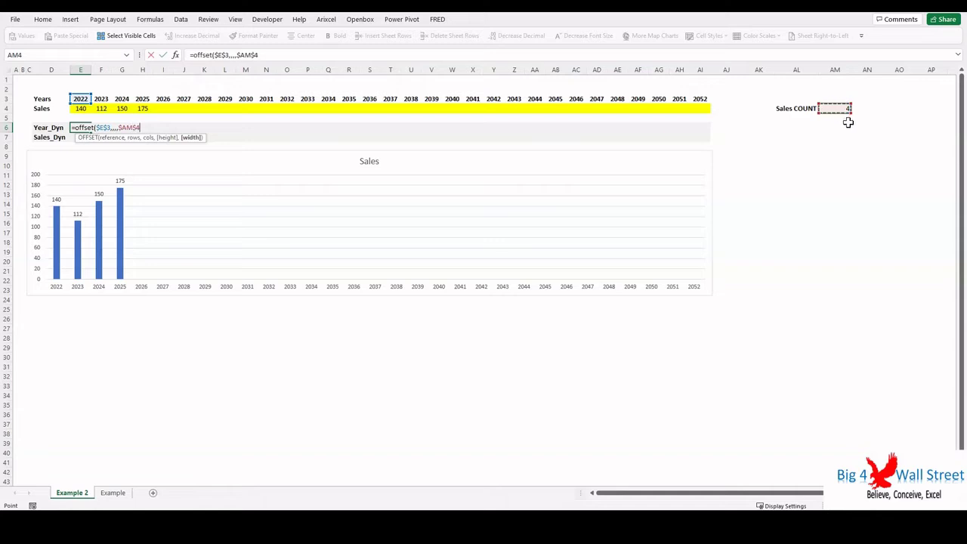
key("ctrl+Return")
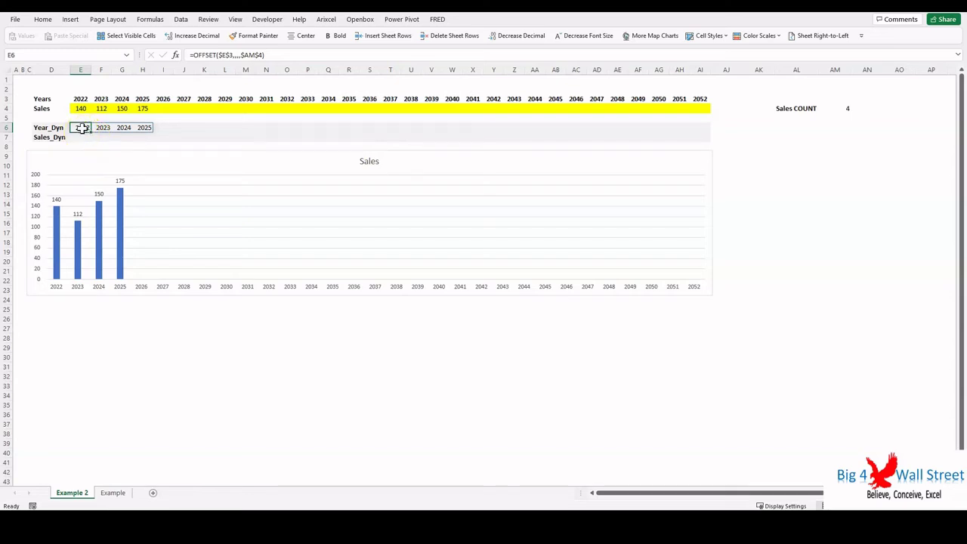
Copy the Year_Dyn formula into E7 and change its reference to the Sales row so it reads =OFFSET($E$4,,,,$AM$4).
key("ctrl+c")
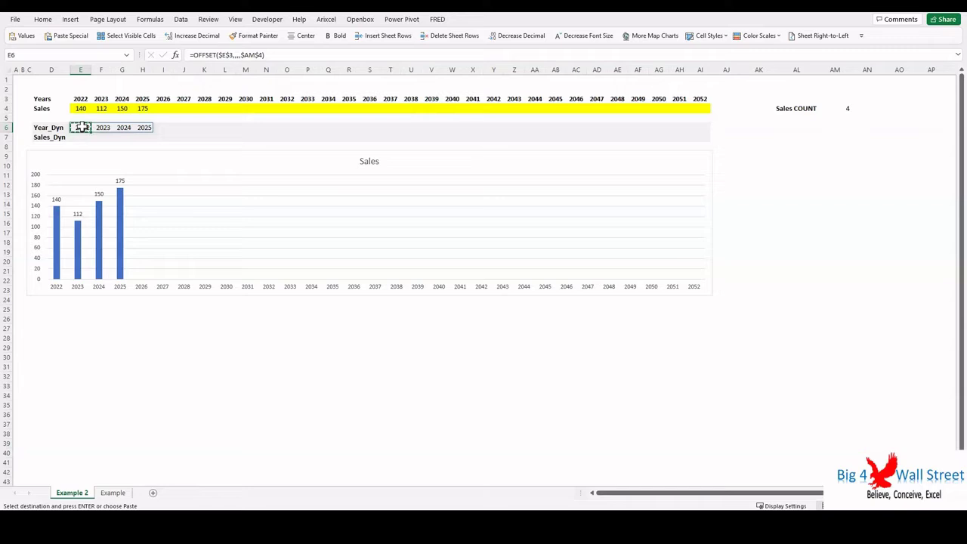
left_click(80, 138)
key("ctrl+v")
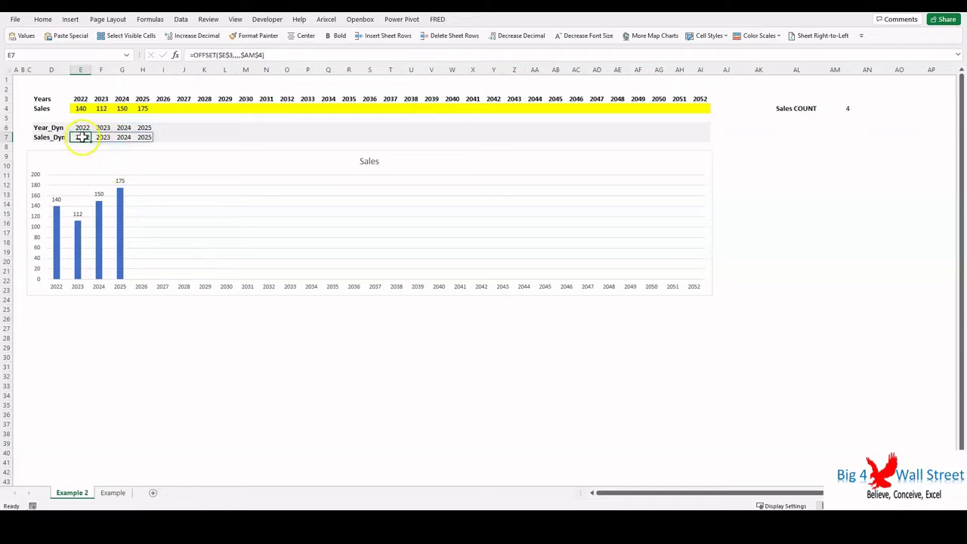
double_click(82, 138)
left_click_drag(79, 96, 79, 105)
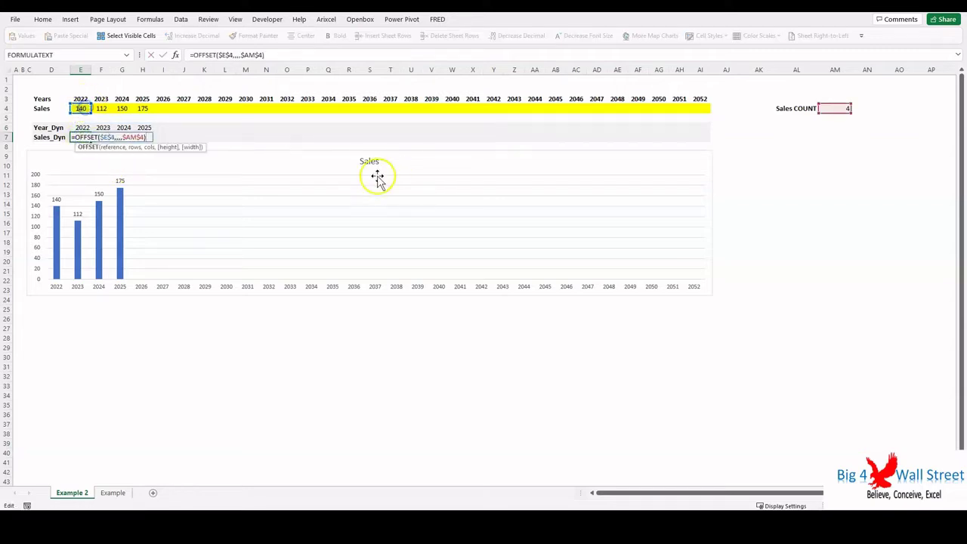
key("Return")
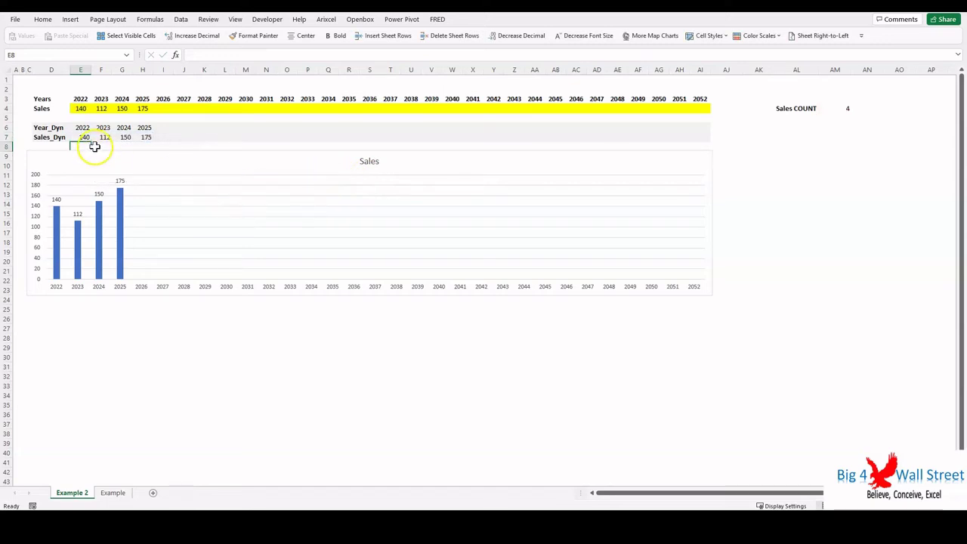
left_click(137, 346)
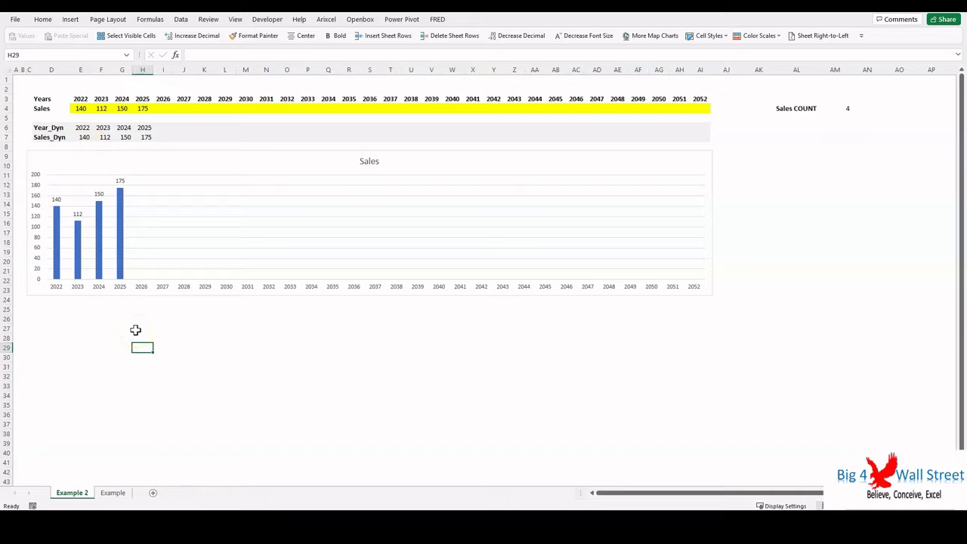
Extend the Sales row through 2031 by copying the 2023 to 2025 values into 2026–2028 and 2029–2031, and check the helper rows.
left_click_drag(101, 108, 147, 108)
key("ctrl+c")
left_click(163, 108)
key("ctrl+v")
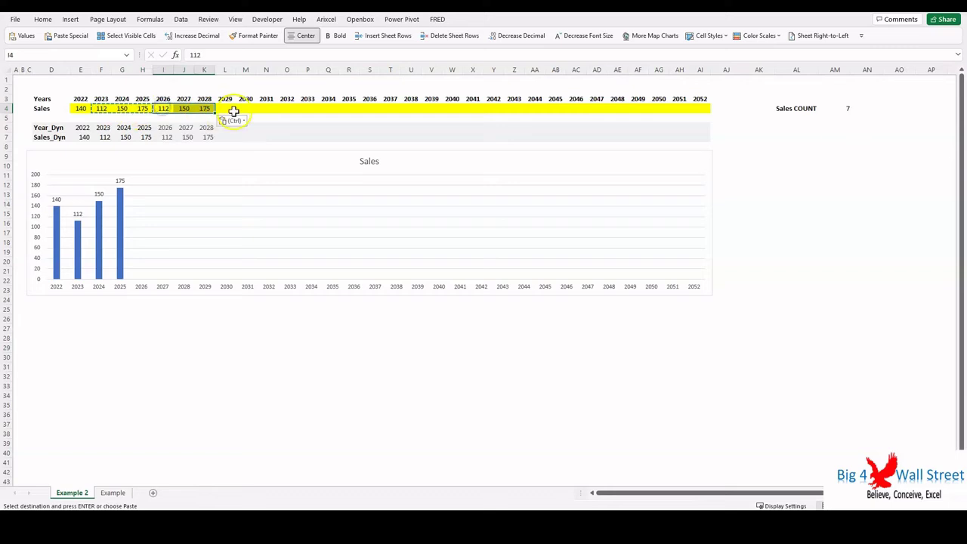
left_click(224, 108)
key("ctrl+v")
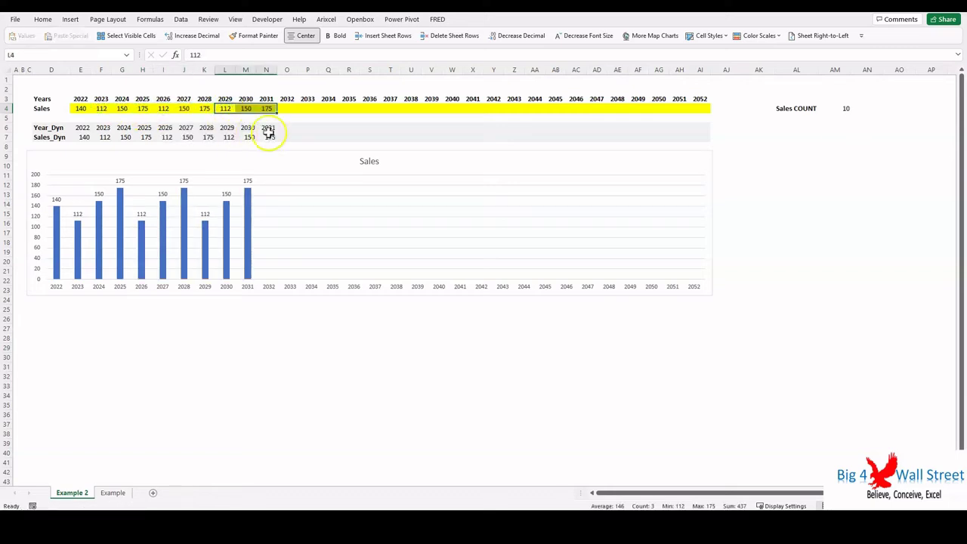
left_click_drag(268, 128, 86, 133)
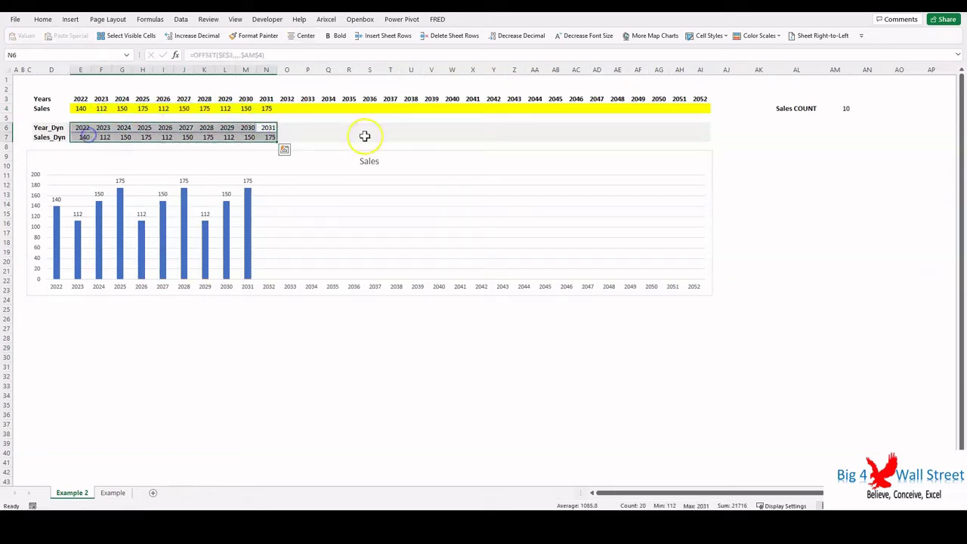
left_click(743, 175)
left_click(164, 323)
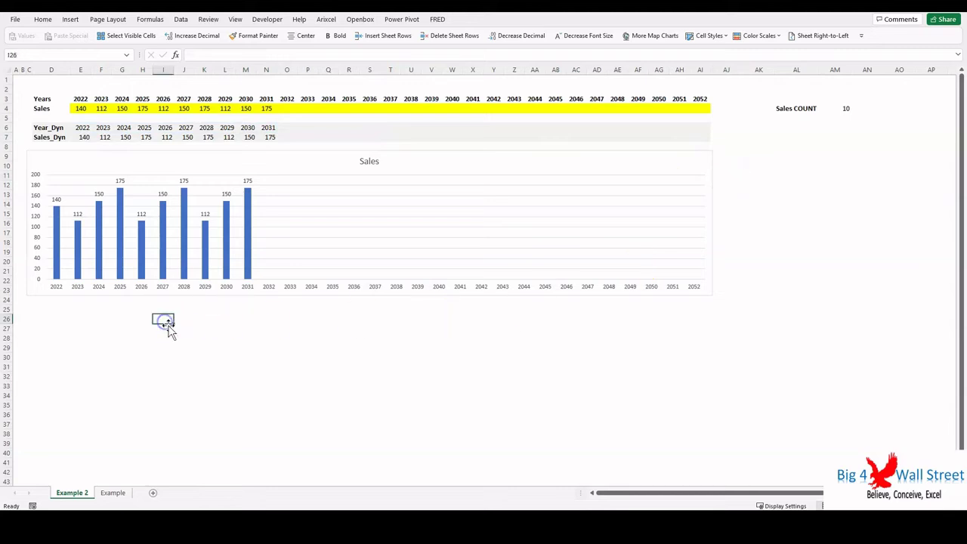
Define a workbook-level name Year_Dyn that refers to the OFFSET formula copied from E6, =OFFSET($E$3,,,,$AM$4).
left_click(81, 127)
left_click_drag(287, 53, 189, 54)
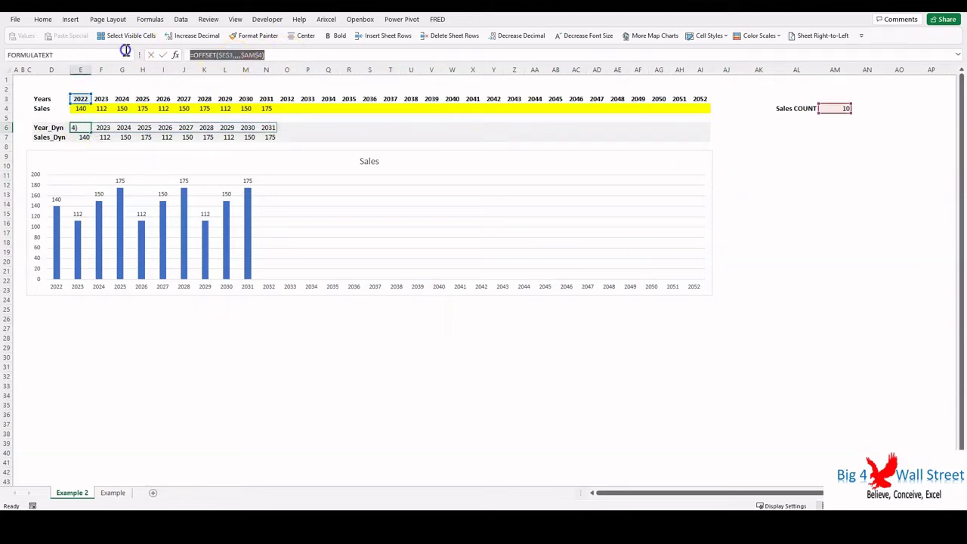
key("Escape")
left_click(150, 19)
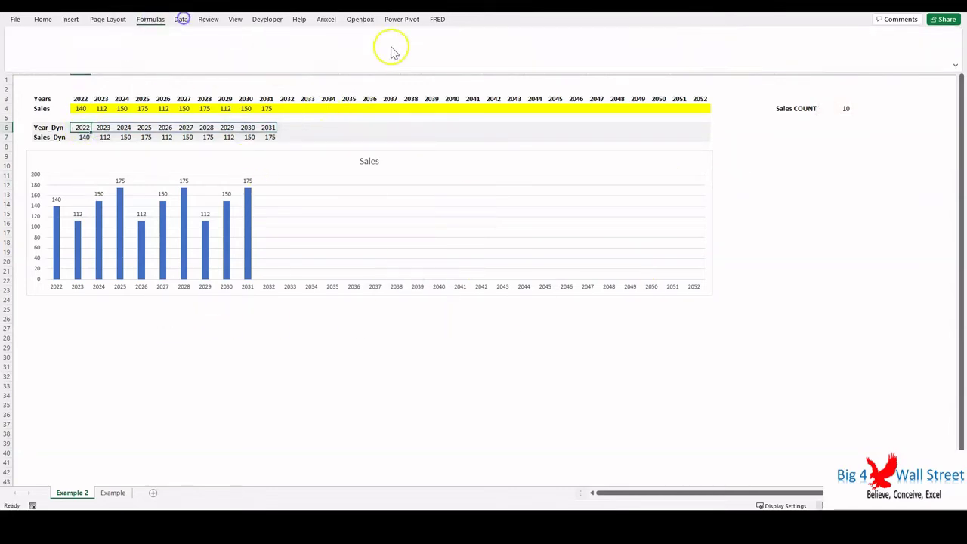
left_click(304, 51)
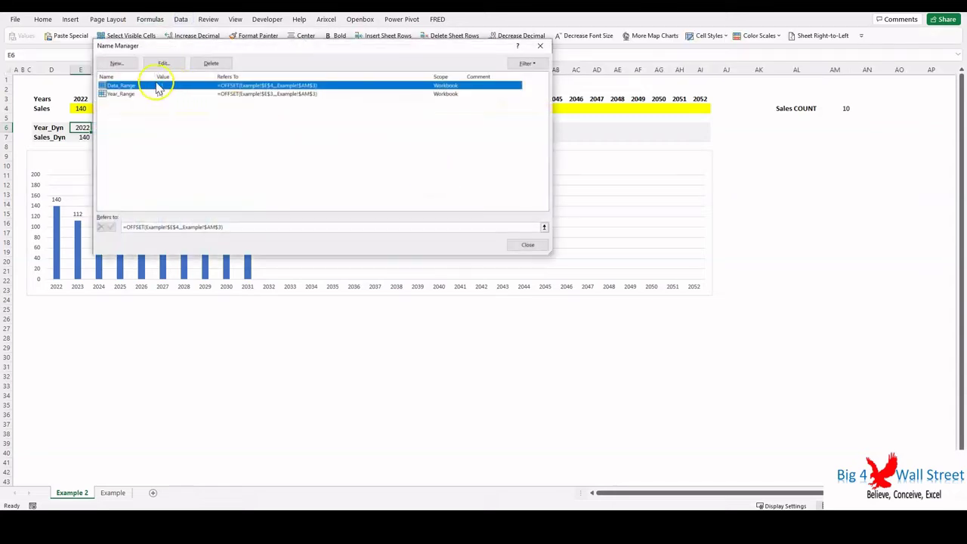
left_click(133, 65)
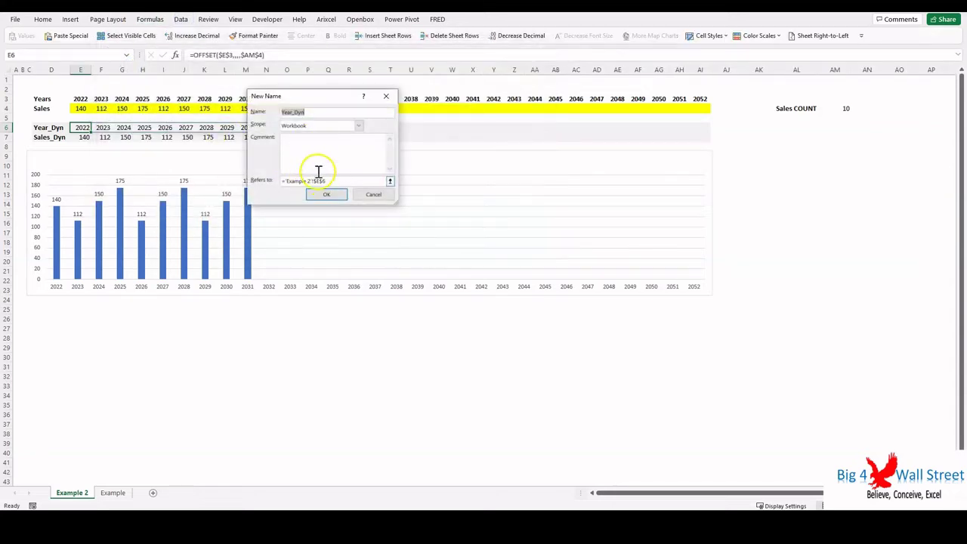
left_click(348, 182)
key("ctrl+v")
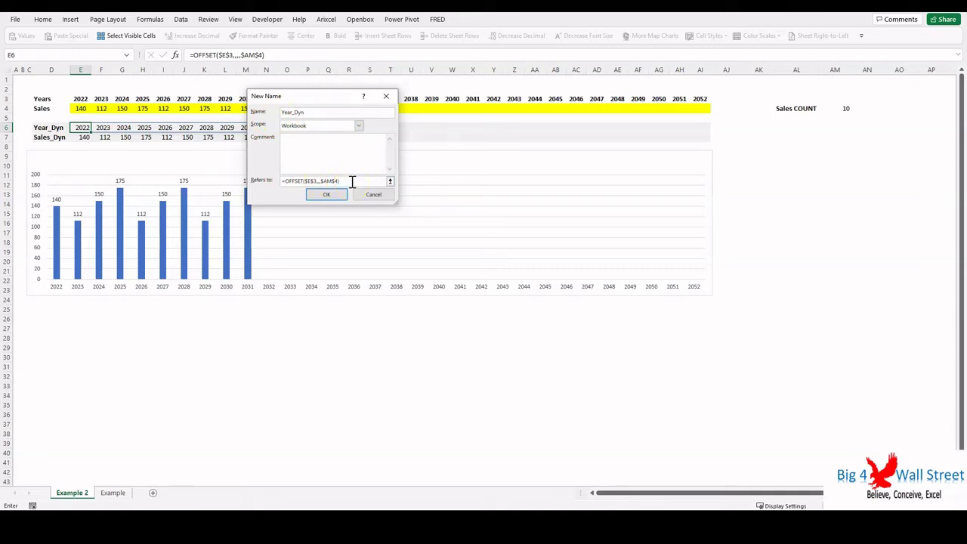
left_click_drag(351, 182, 245, 182)
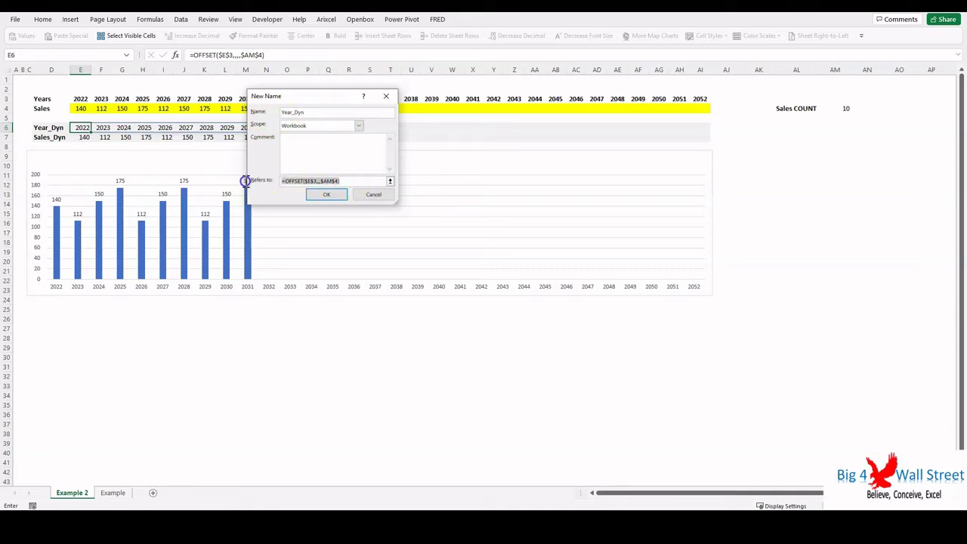
left_click(366, 181)
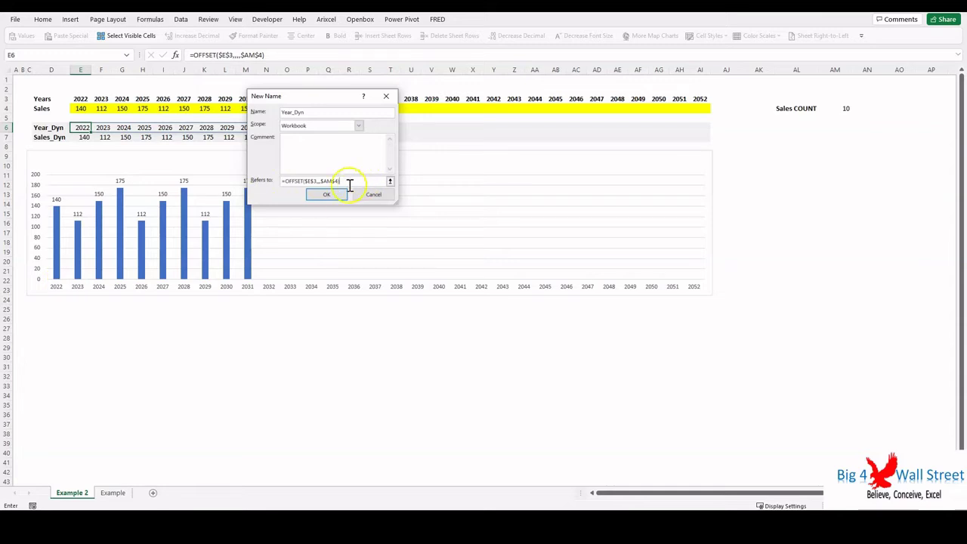
left_click(333, 194)
left_click(518, 243)
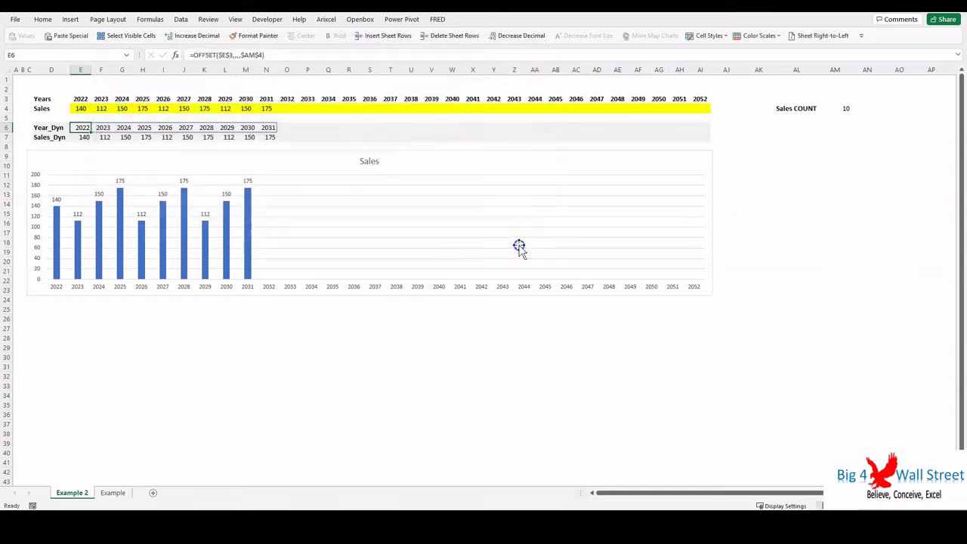
Define a workbook-level name Sales_Dyn that refers to the OFFSET formula copied from E7, =OFFSET($E$4,,,,$AM$4).
left_click(85, 137)
left_click_drag(265, 55, 113, 41)
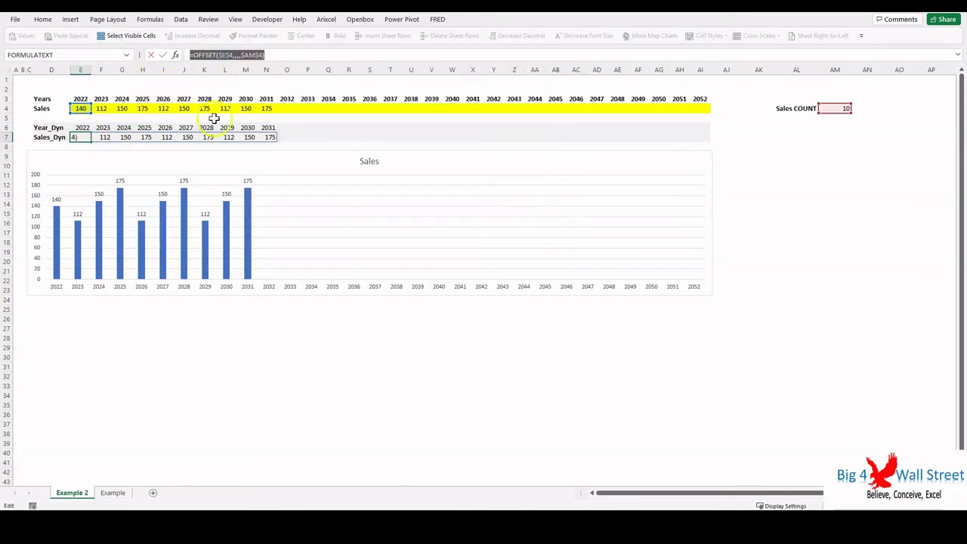
key("Escape")
left_click(155, 21)
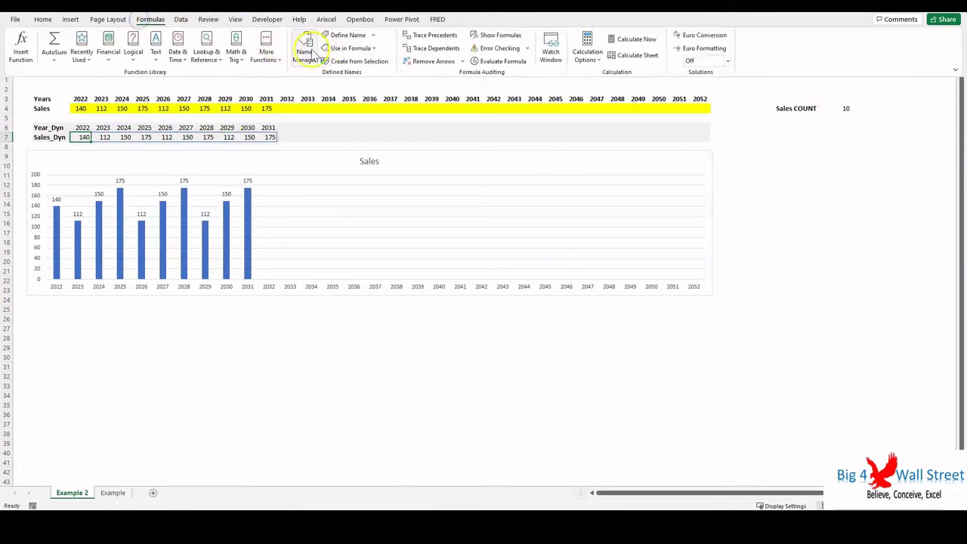
left_click(304, 46)
left_click(117, 63)
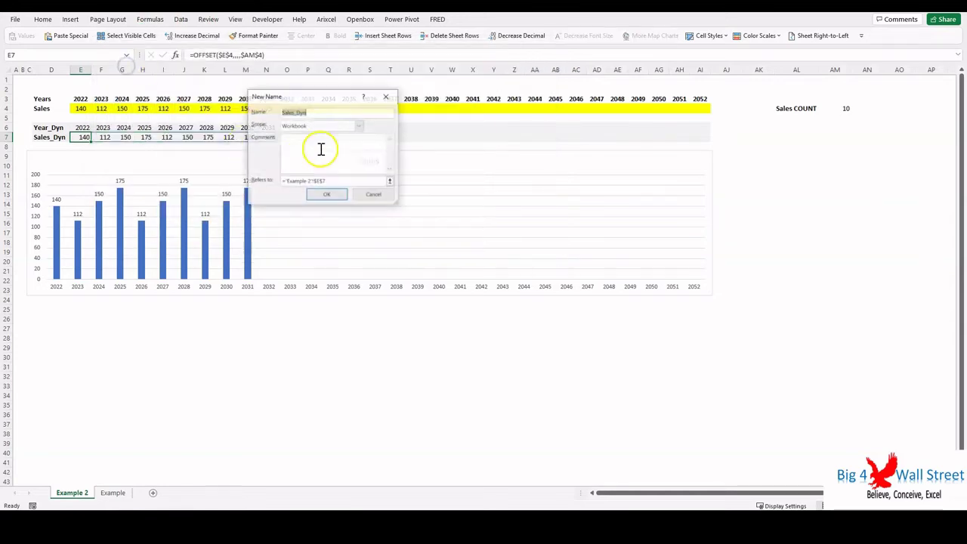
left_click(341, 181)
key("ctrl+v")
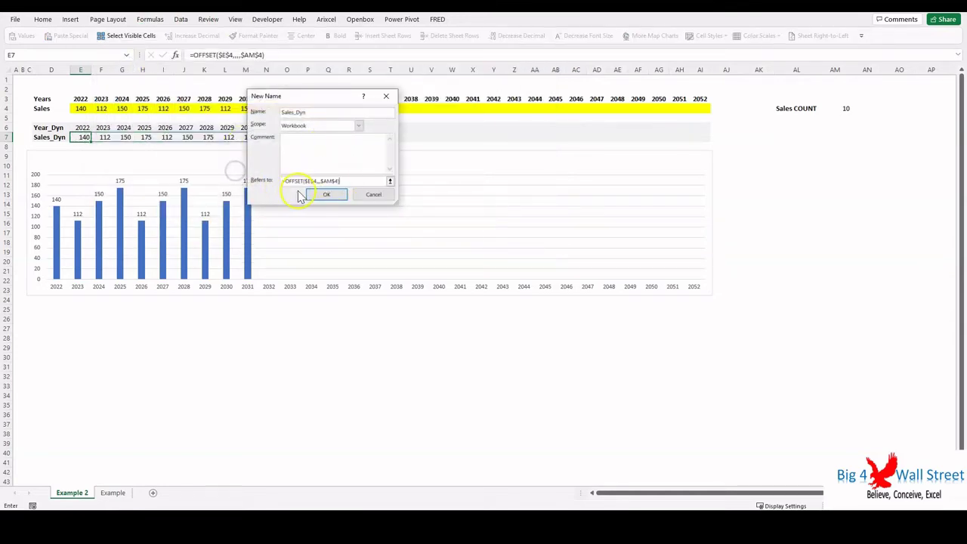
left_click(325, 194)
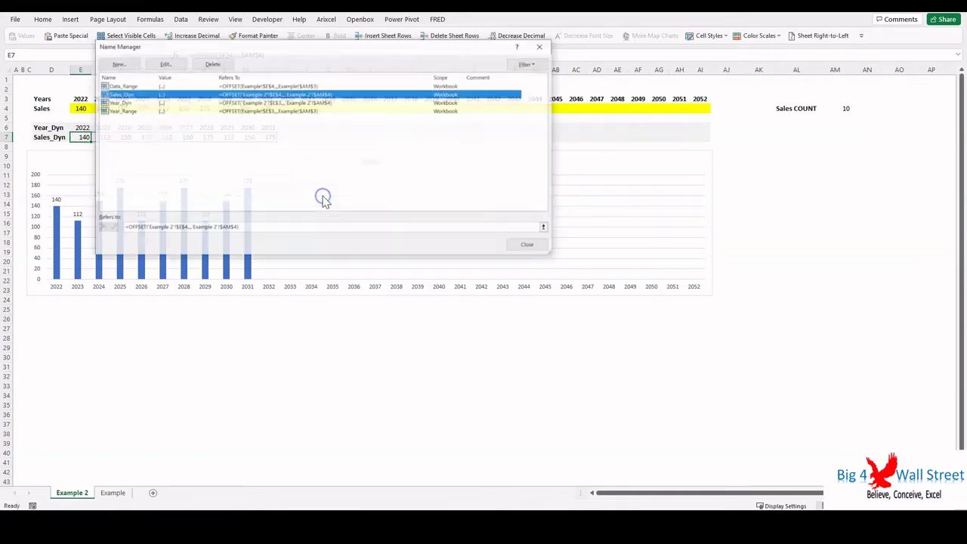
left_click(527, 247)
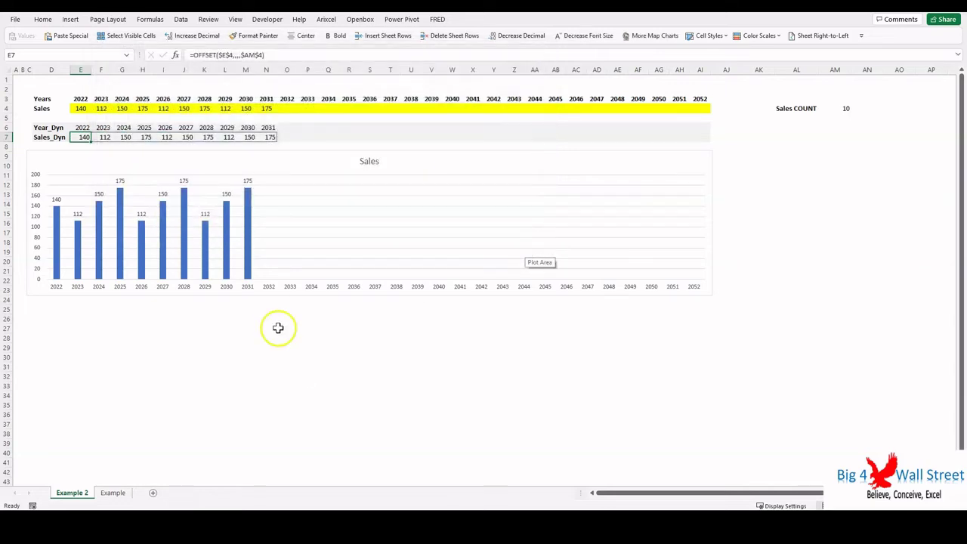
Insert an empty clustered column chart, place it below the existing Sales chart and widen it to match that chart.
left_click(139, 351)
left_click(91, 312)
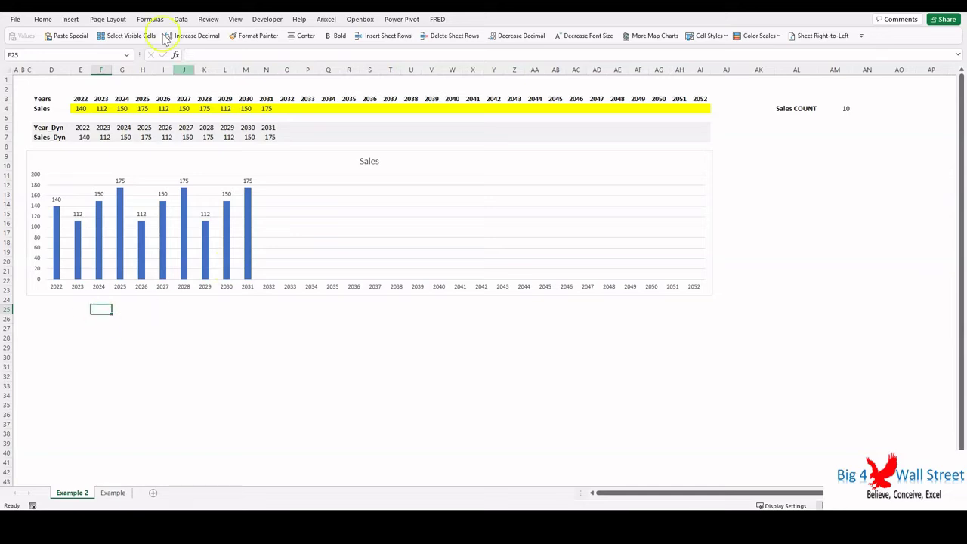
left_click(71, 20)
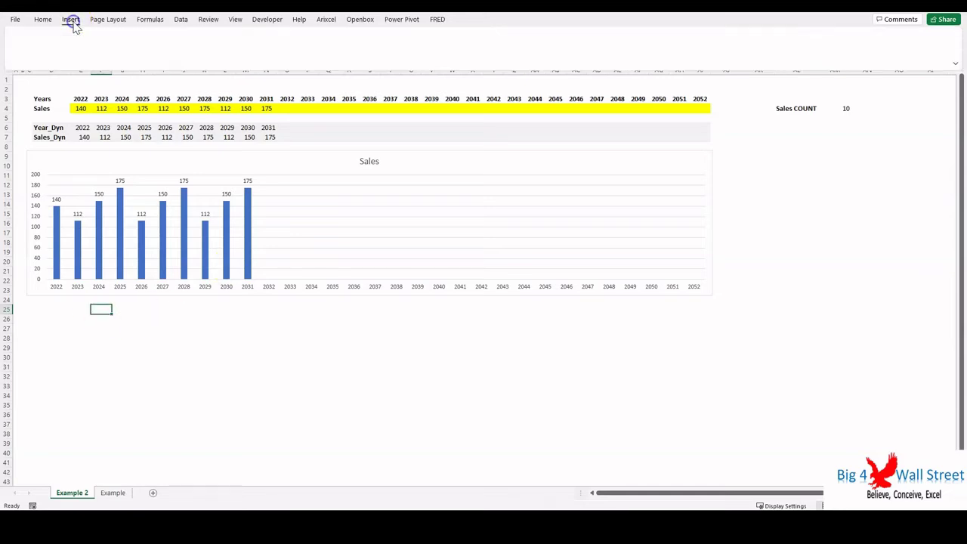
left_click(437, 38)
left_click(443, 70)
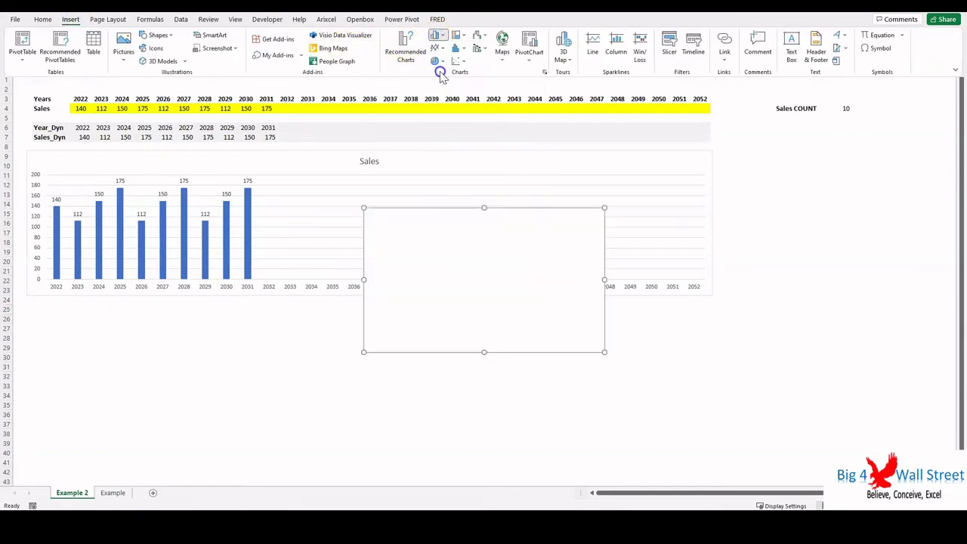
left_click_drag(501, 209, 161, 309)
left_click_drag(264, 379, 713, 382)
Add a data series to the new empty chart with its values set to ='Example 2'!Sales_Dyn.
right_click(362, 360)
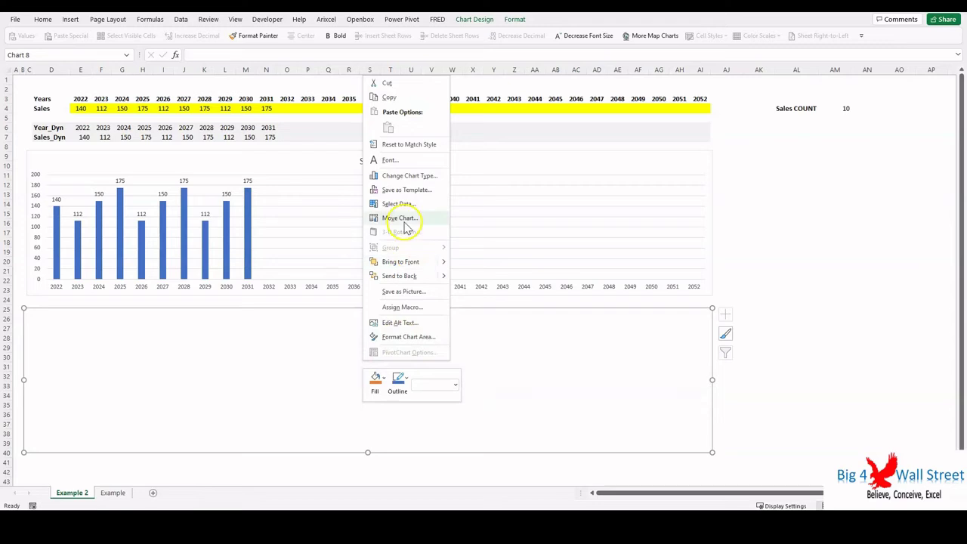
left_click(399, 204)
left_click(362, 246)
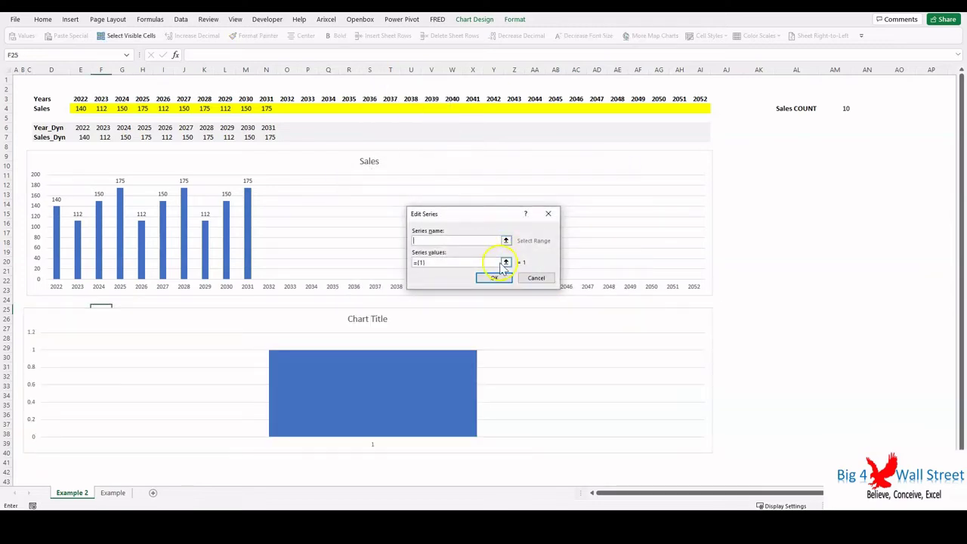
left_click(506, 262)
left_click(829, 326)
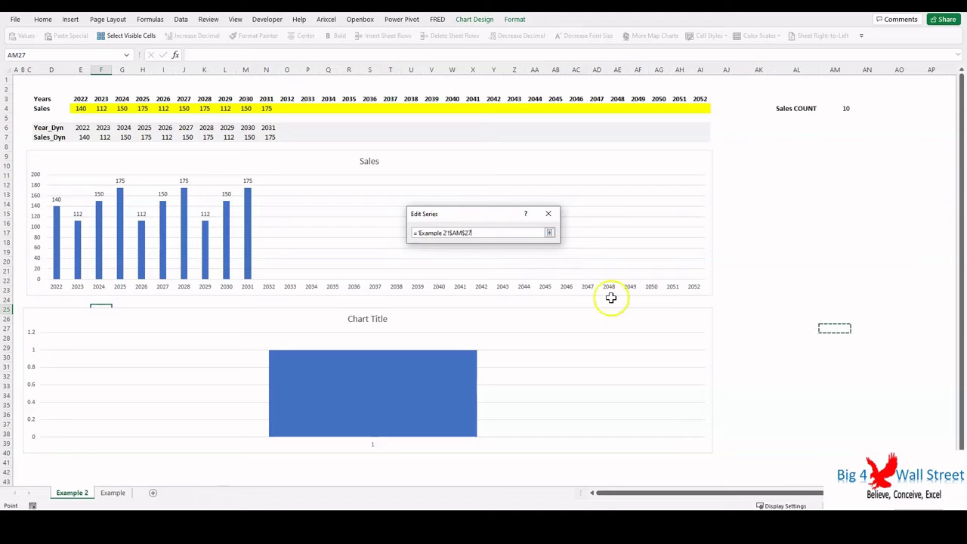
key("BackSpace")
key("BackSpace")
key("BackSpace")
key("BackSpace")
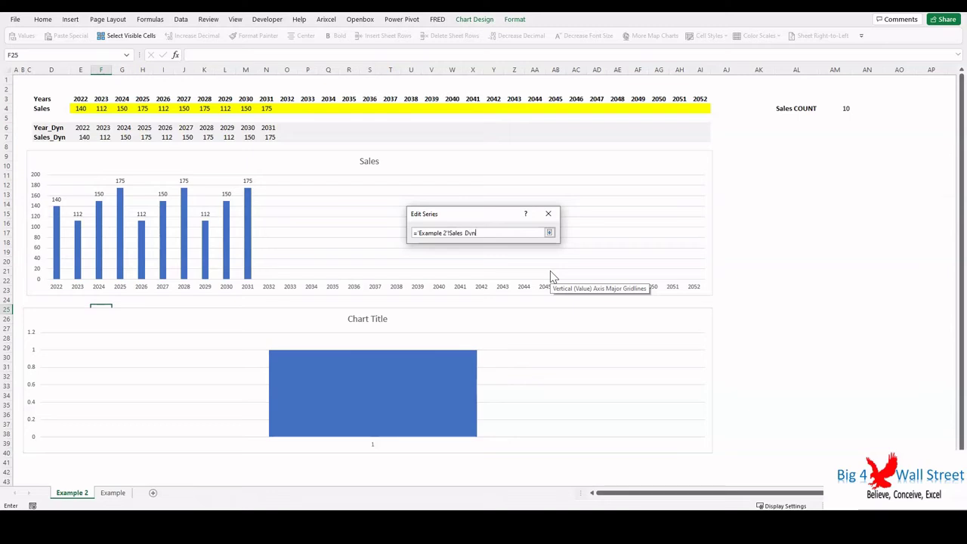
left_click(550, 233)
left_click(495, 278)
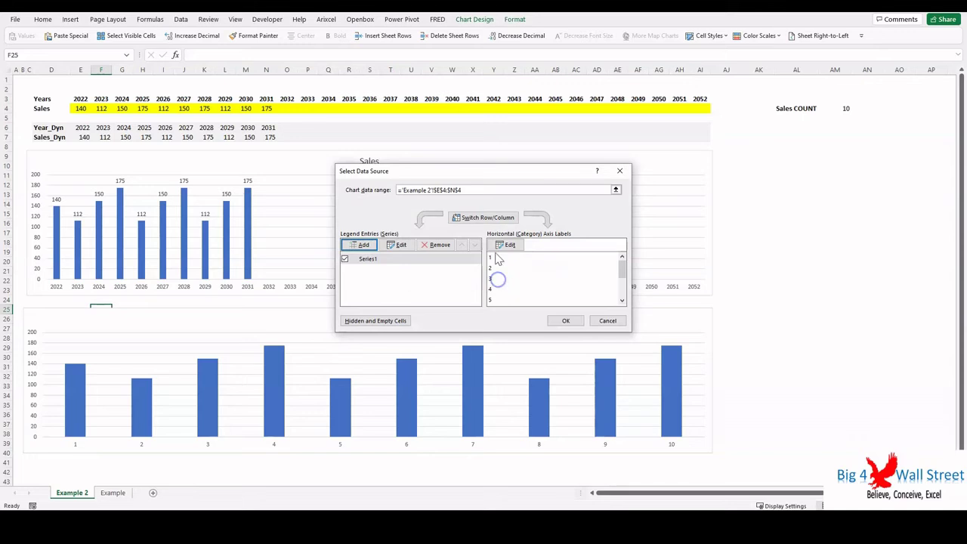
Set the new chart's horizontal axis labels to ='Example 2'!Year_Dyn and apply the data source changes.
left_click(496, 248)
left_click(788, 293)
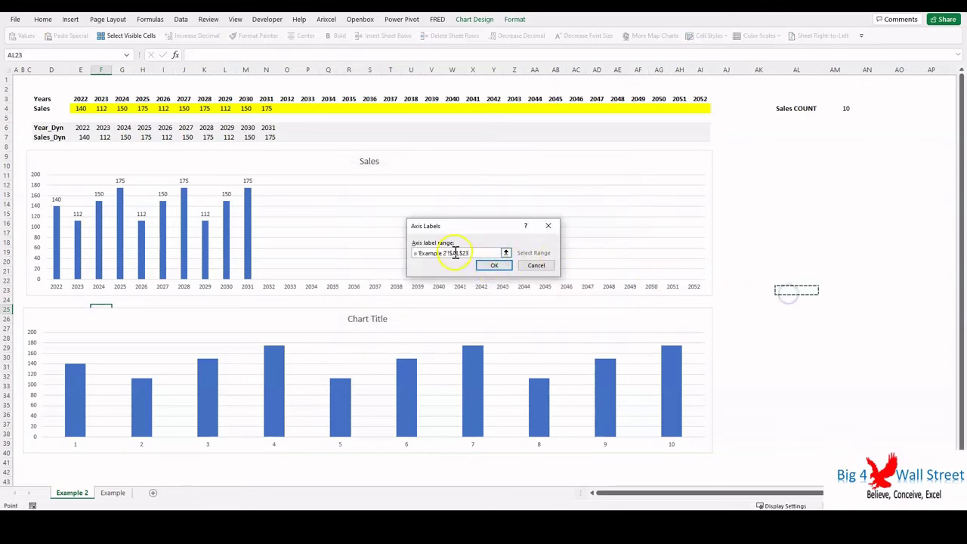
left_click_drag(453, 253, 510, 256)
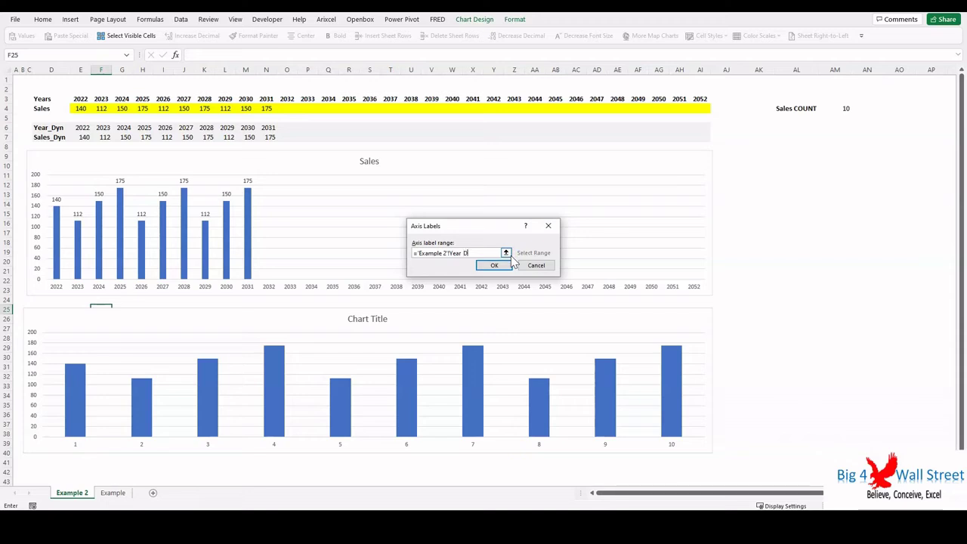
left_click(496, 266)
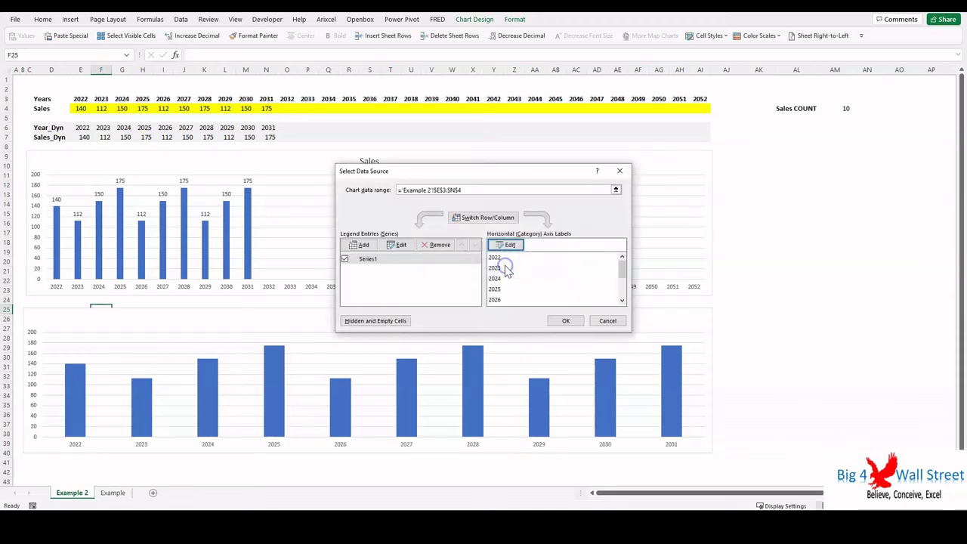
left_click(566, 322)
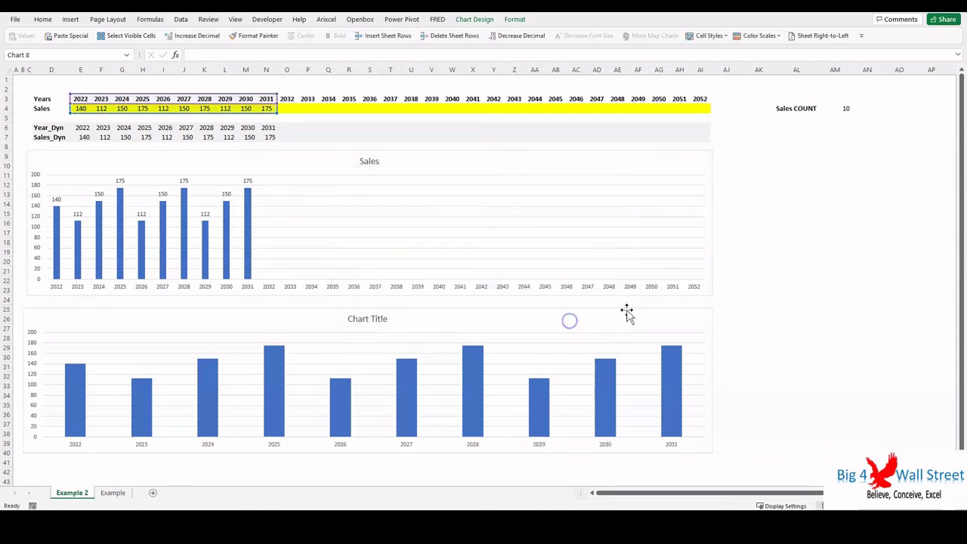
Title the lower chart "Dynamic Sales" and add data labels to its columns.
left_click(375, 320)
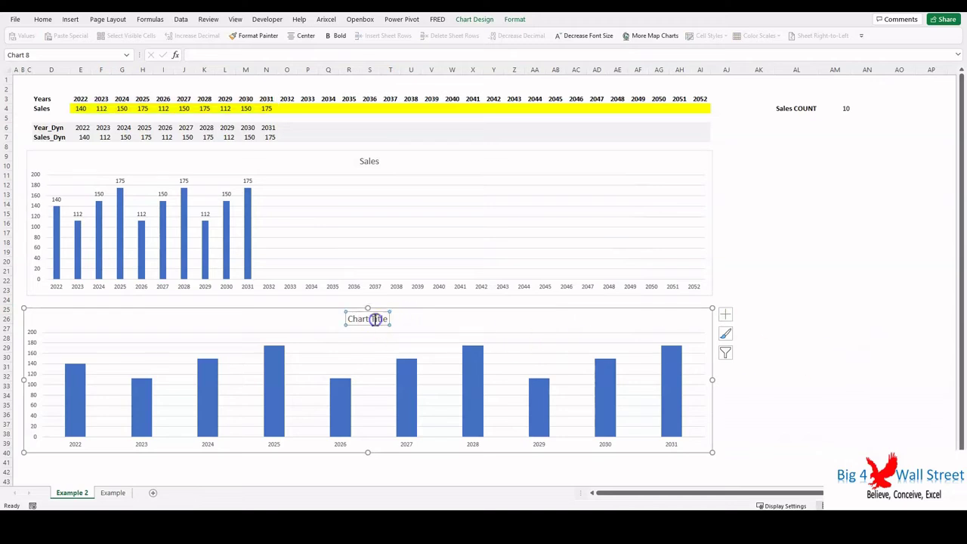
key("ctrl+a")
type("D")
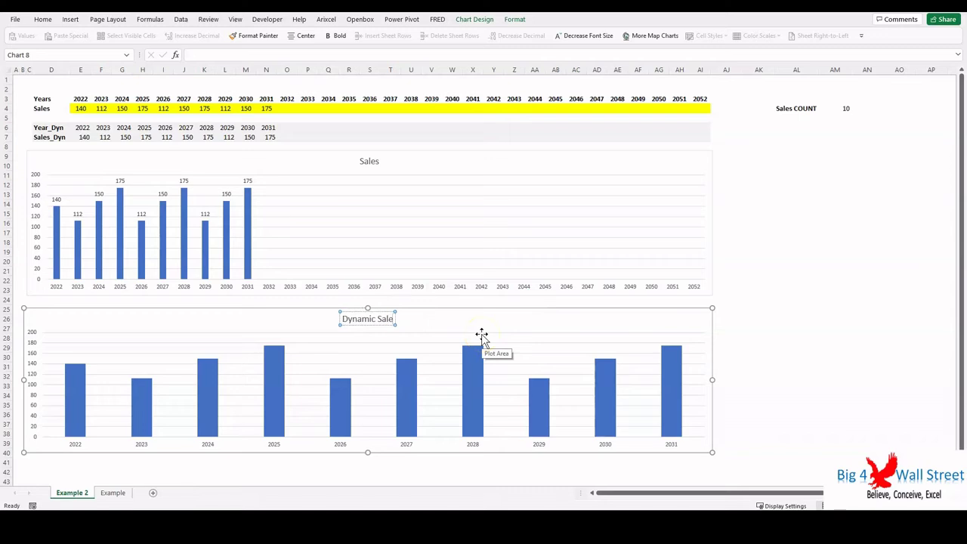
right_click(272, 378)
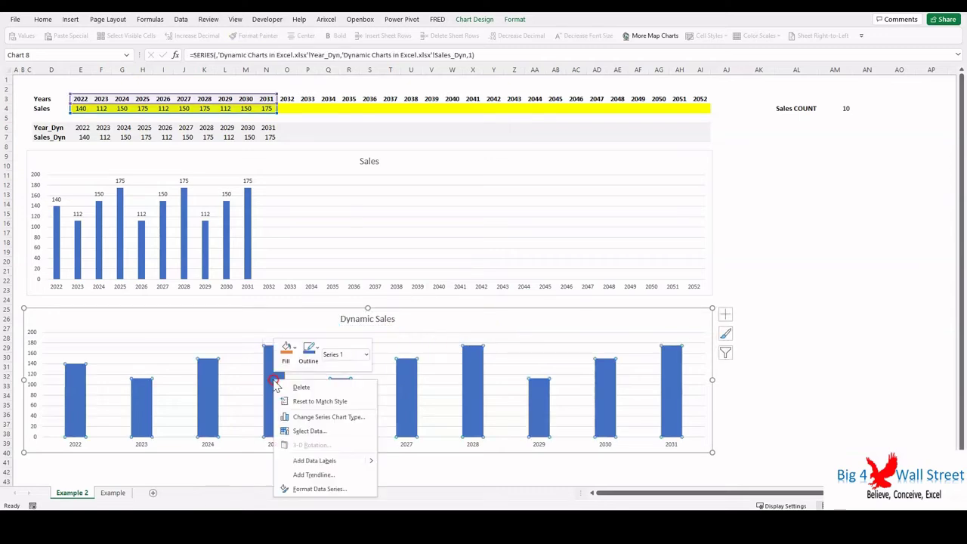
left_click(306, 461)
left_click(806, 281)
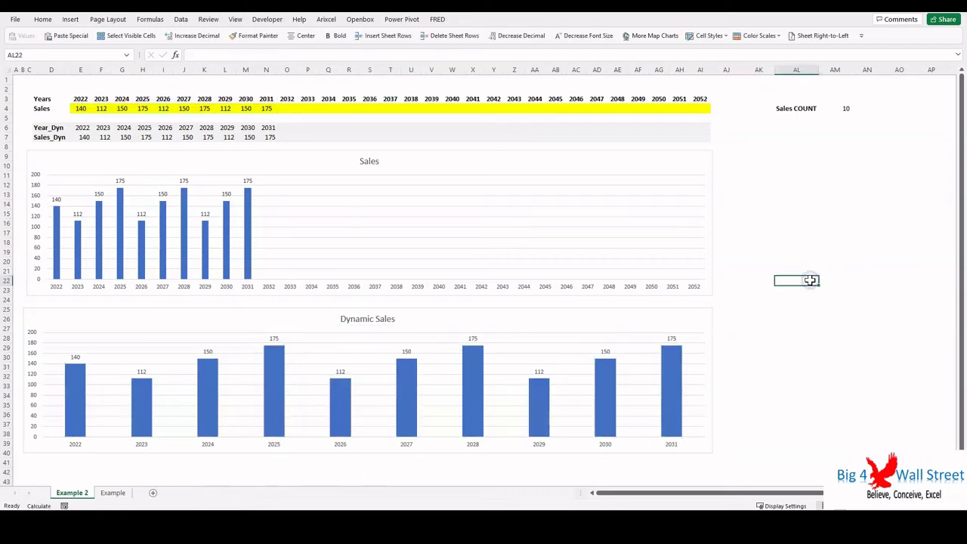
Copy the sales values for 2029–2031 into the three following three-year blocks, filling 2032 through 2040.
left_click_drag(225, 108, 266, 108)
key("ctrl+c")
left_click(287, 108)
key("ctrl+v")
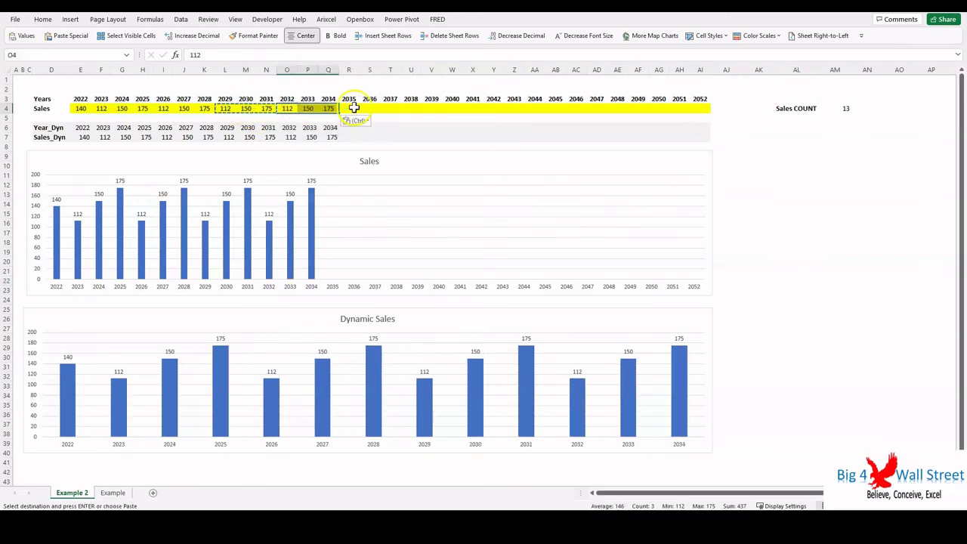
left_click(349, 108)
key("ctrl+v")
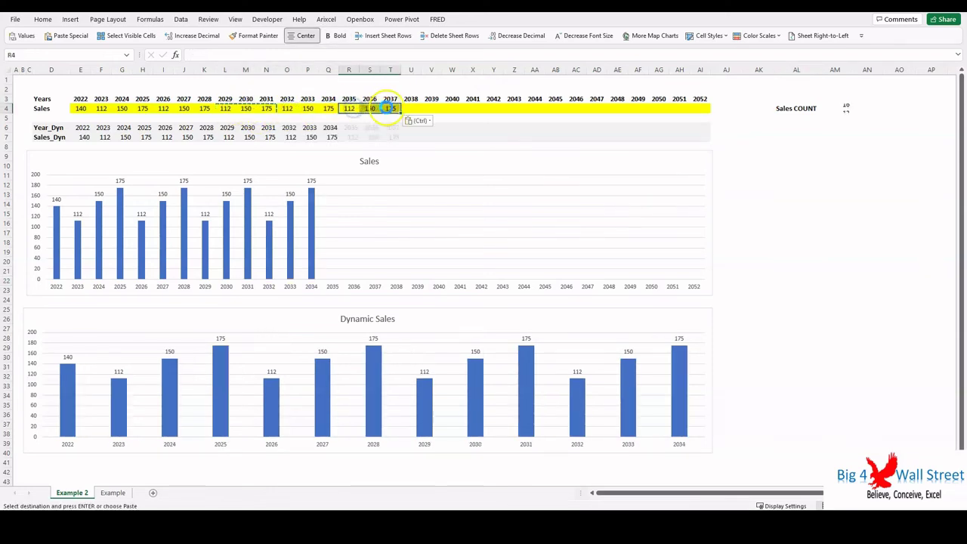
left_click(411, 110)
key("ctrl+v")
left_click(780, 259)
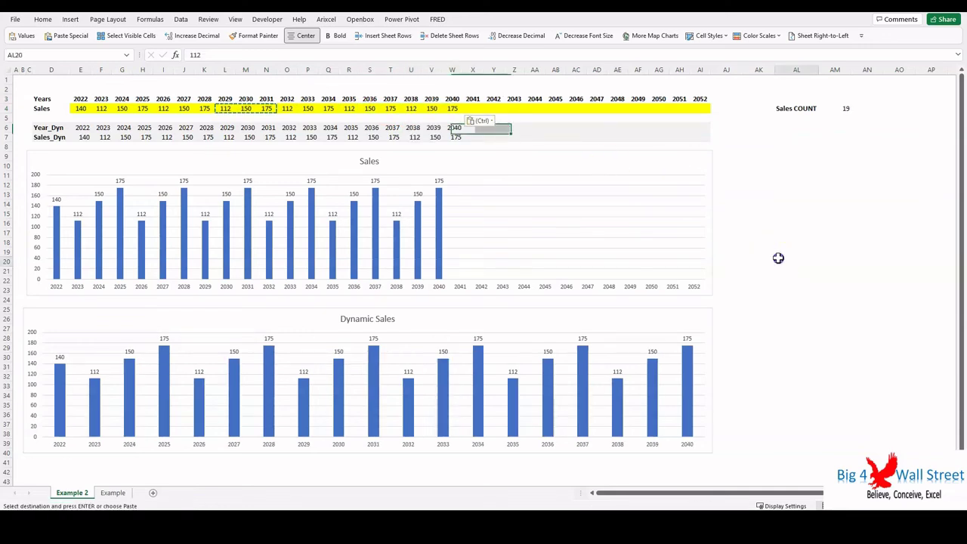
left_click(787, 213)
key("Escape")
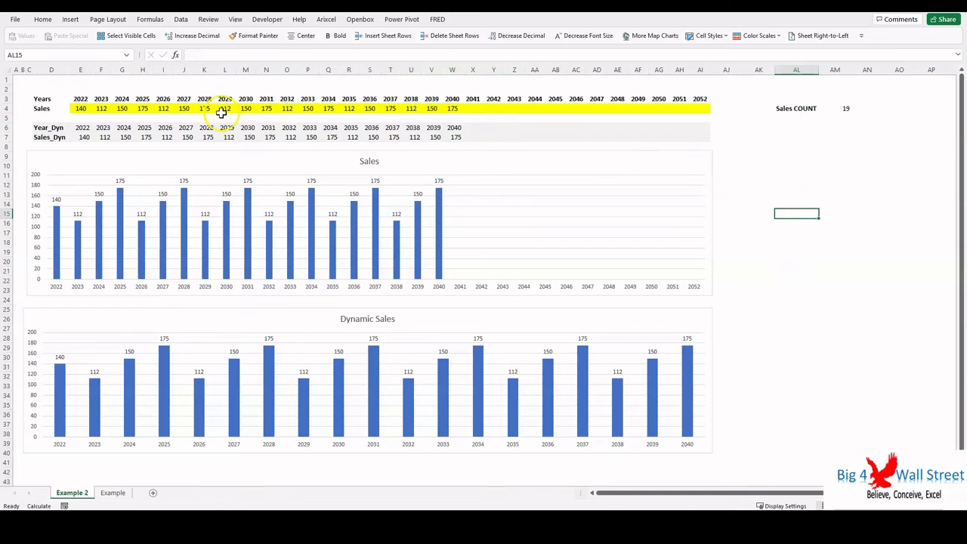
Clear the Year_Dyn and Sales_Dyn helper rows, including their labels, beneath the sales data.
left_click_drag(50, 128, 709, 145)
key("Delete")
left_click(761, 305)
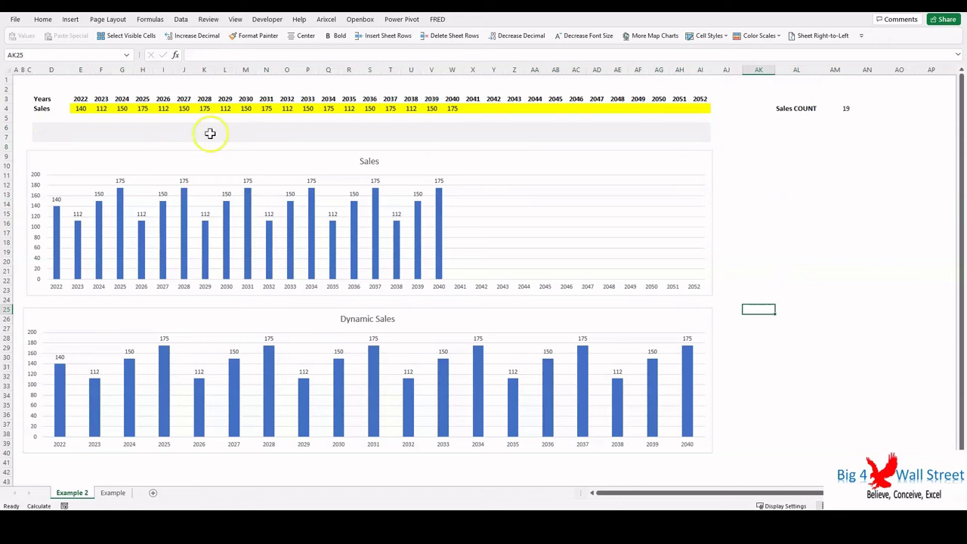
Delete the sales values from 2023 onward in stages, keeping only the 2022 figure.
left_click_drag(217, 109, 478, 109)
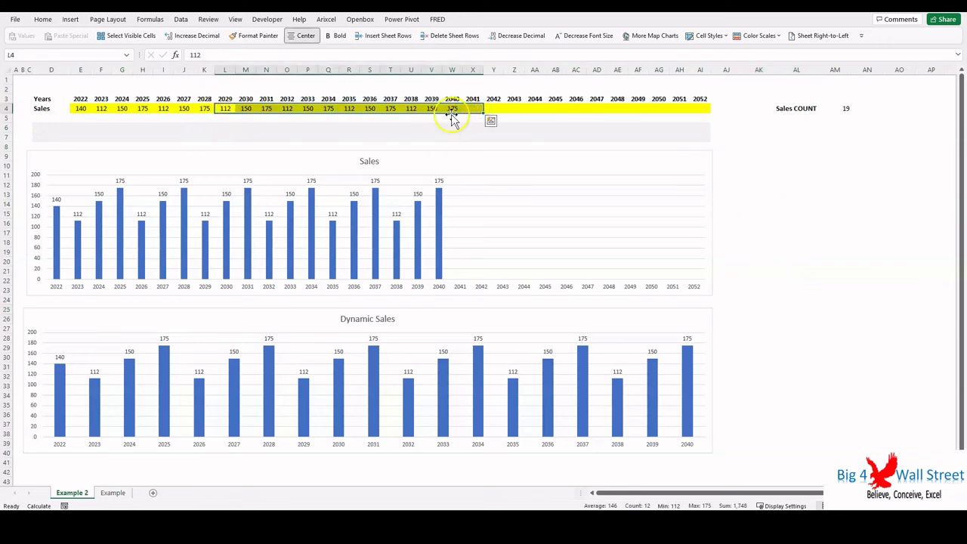
key("Delete")
left_click_drag(184, 108, 319, 109)
key("Delete")
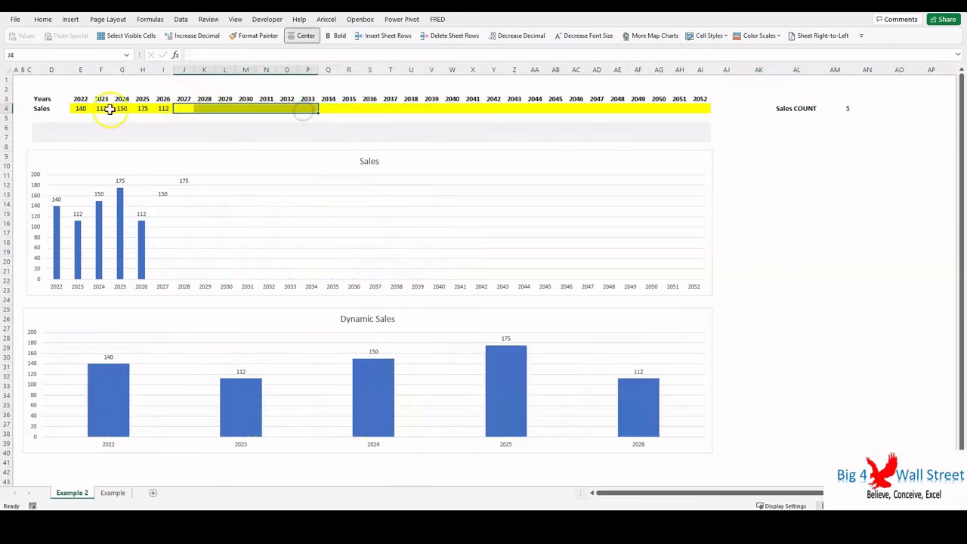
left_click_drag(109, 108, 186, 109)
key("Delete")
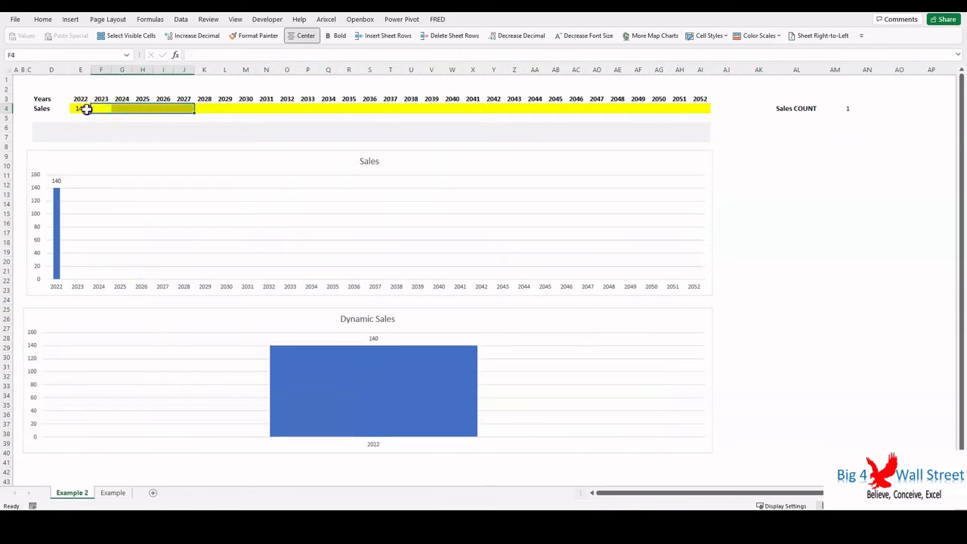
Copy the 2022 sales value of 140 across 2023–2031, and extend it through 2034.
left_click(87, 109)
key("ctrl+c")
left_click_drag(102, 108, 268, 109)
key("ctrl+v")
key("ctrl+c")
left_click(282, 108)
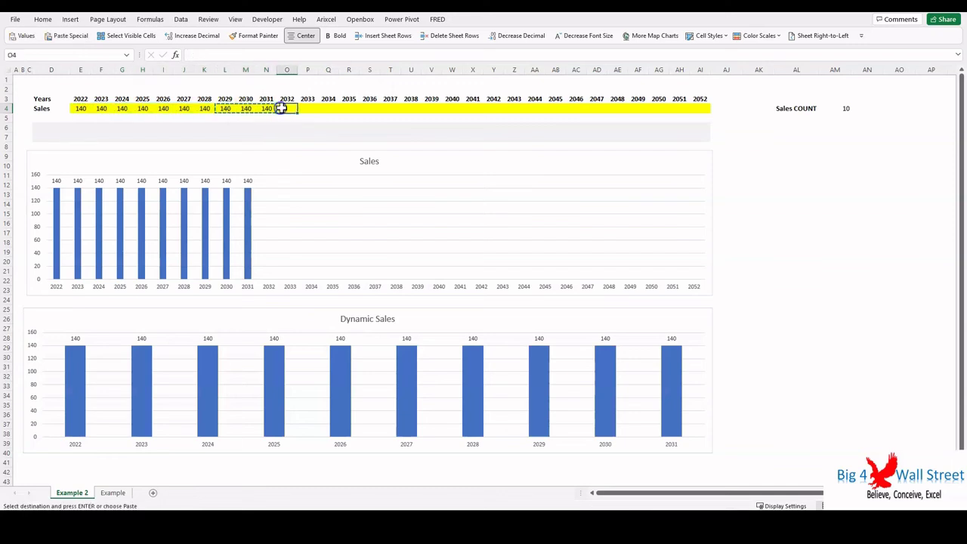
key("Return")
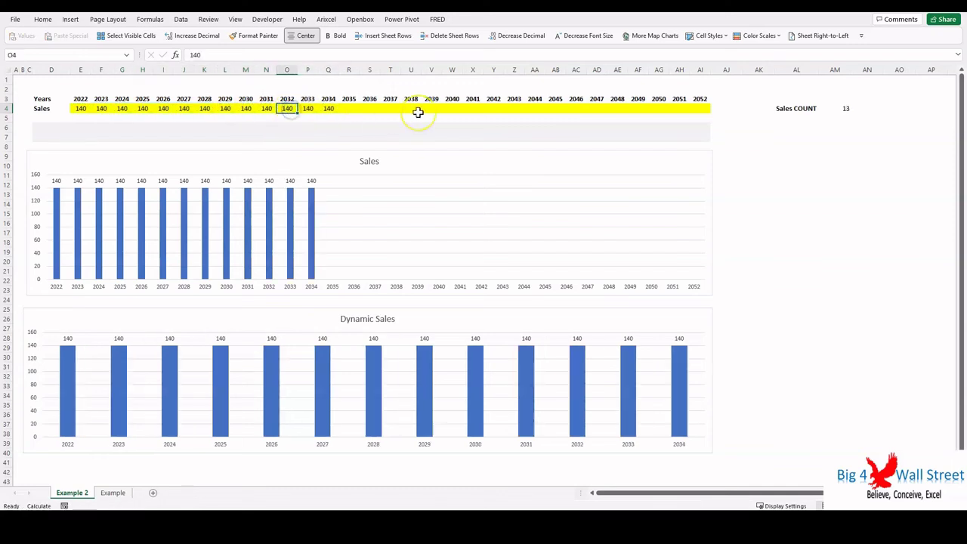
Enter sales of 150 for 2032, 160 for 2033 and 170 for 2034.
type("150")
key("Return")
type("1")
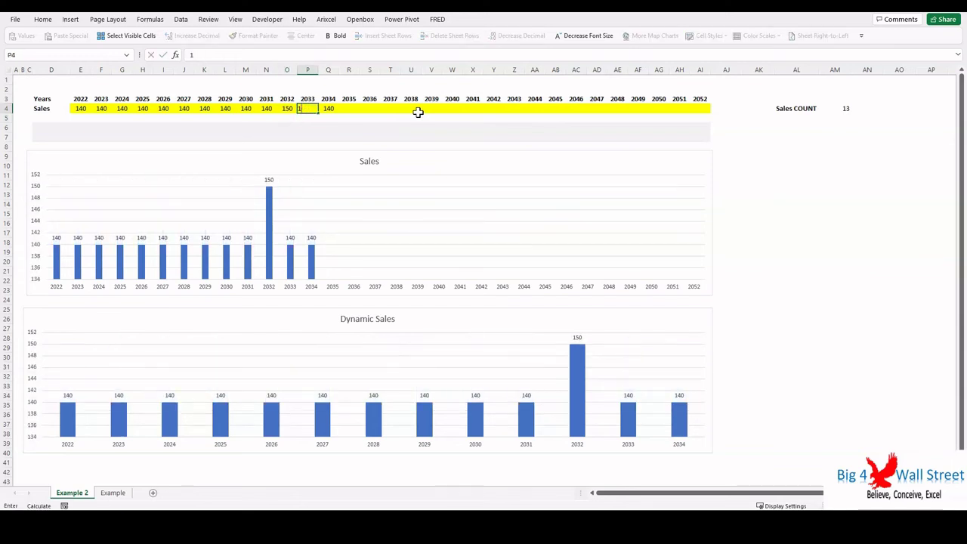
type("60")
key("Return")
type("170")
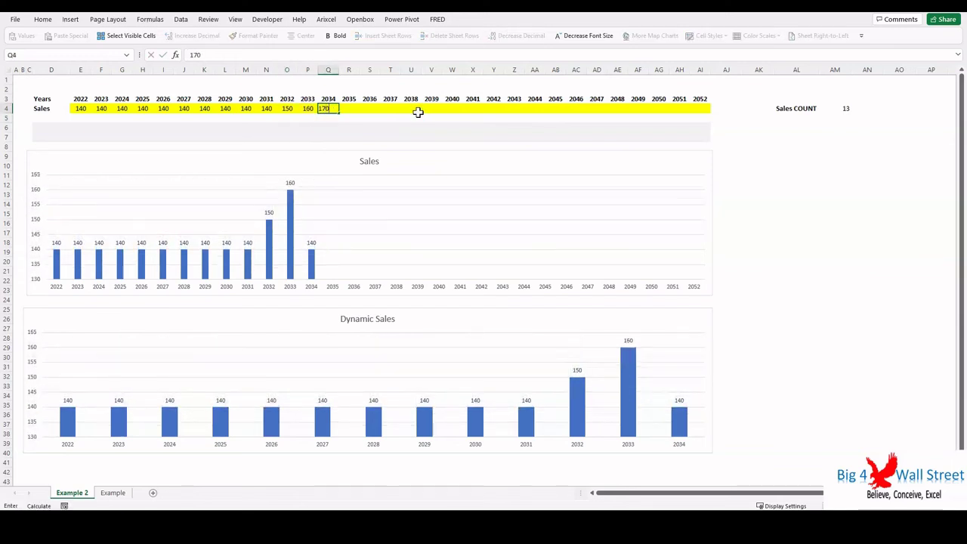
Copy the 2032–2034 sales values over the 2029–2031 and 2026–2028 values.
key("Left")
key("Left")
key("shift+Right")
key("shift+Right")
key("ctrl+c")
key("Left")
key("Left")
key("Left")
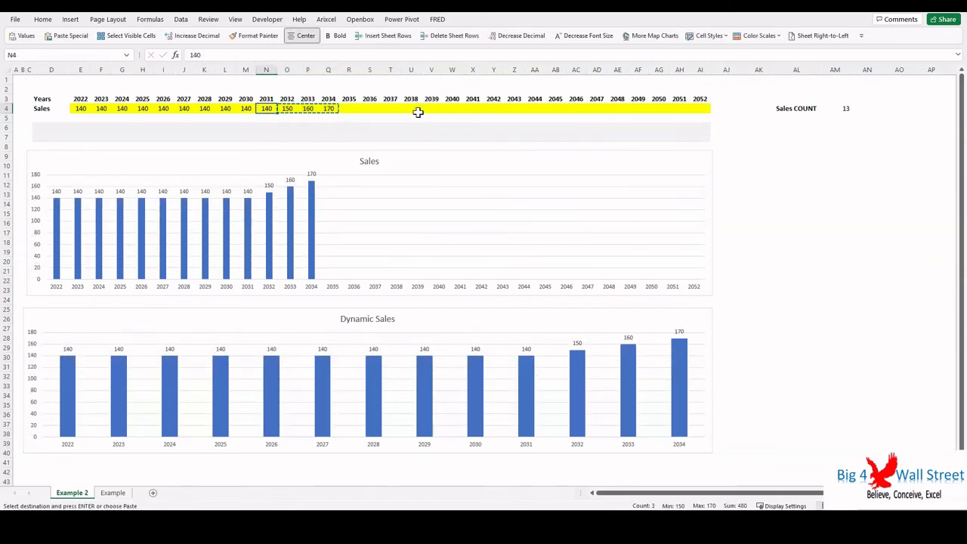
key("ctrl+v")
key("Left")
key("Left")
key("Left")
key("ctrl+v")
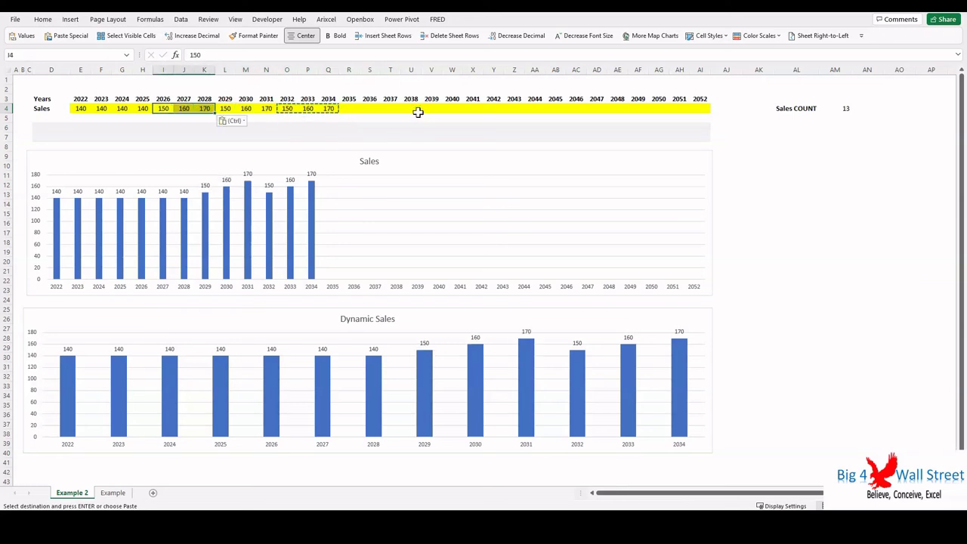
key("Left")
key("Right")
key("Escape")
Copy the 2034 sales value of 170 into 2036, leaving 2035 blank.
key("Right")
key("Right")
key("Right")
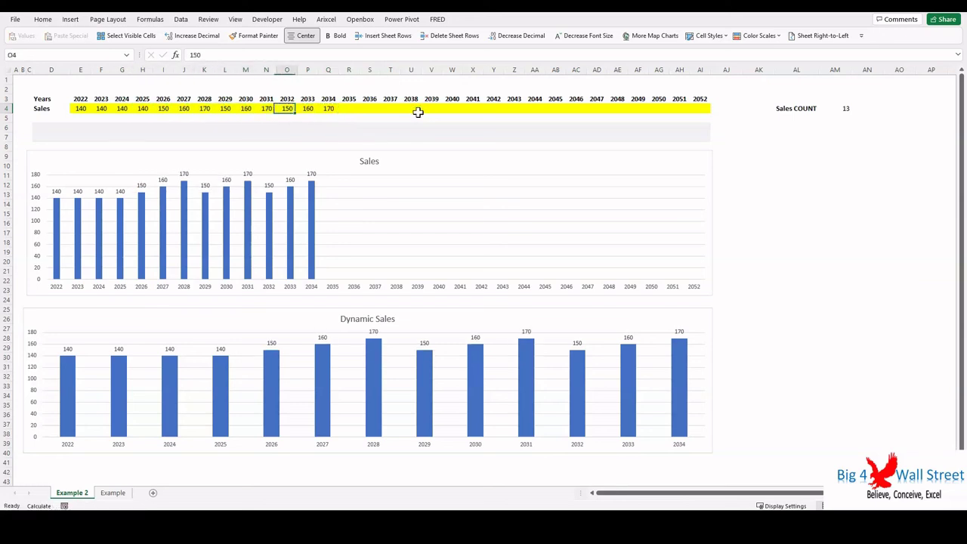
key("ctrl+c")
key("Right")
key("Right")
key("ctrl+v")
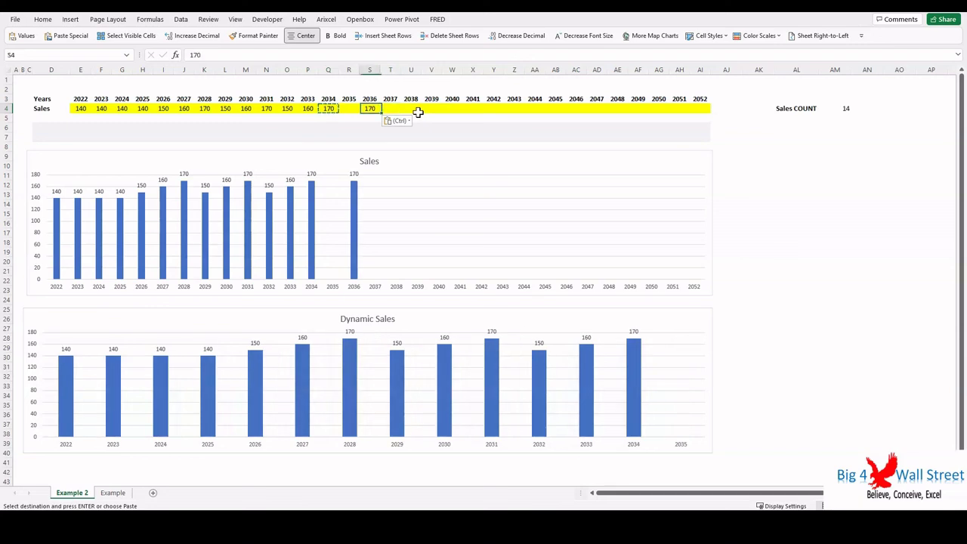
Fill the blank 2035 sales cell with 153.
key("Left")
key("Escape")
type("15")
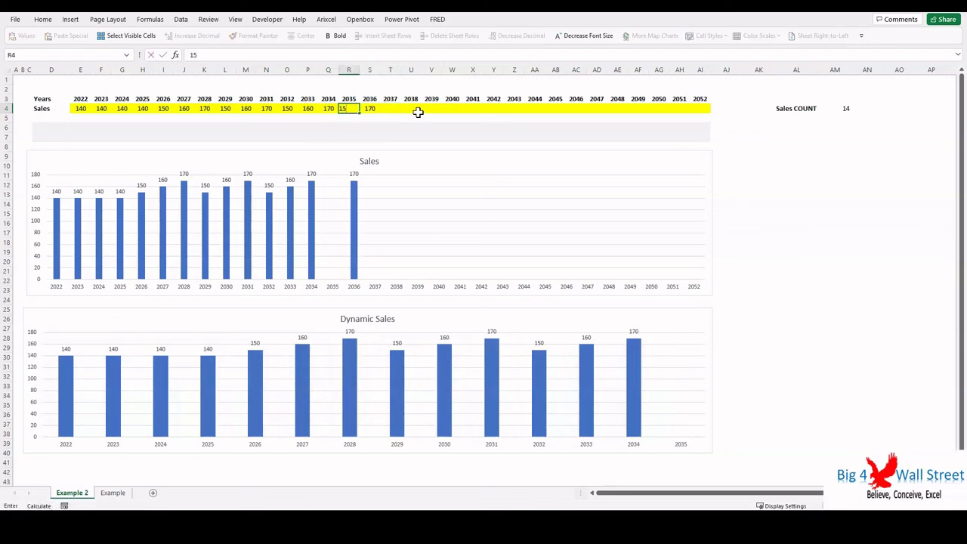
type("3")
key("ctrl+Return")
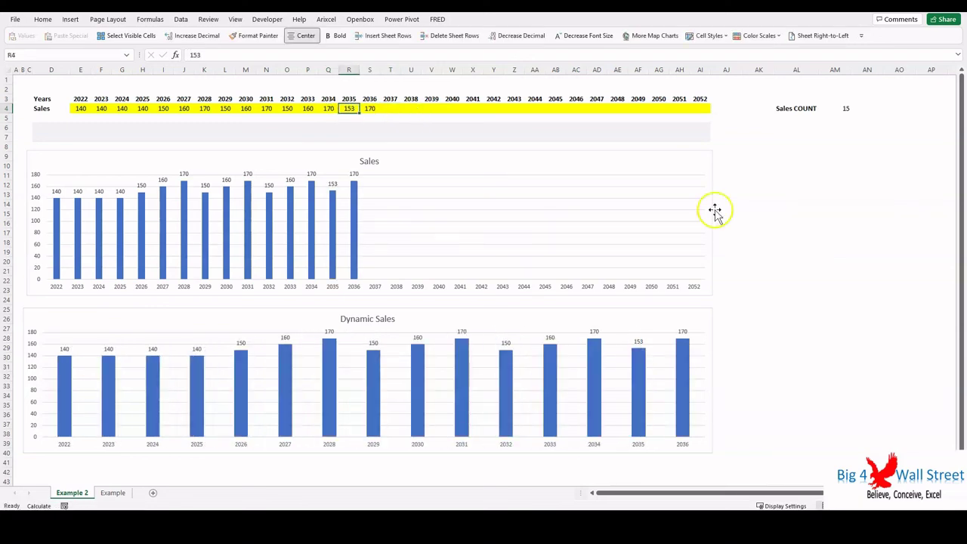
left_click(787, 270)
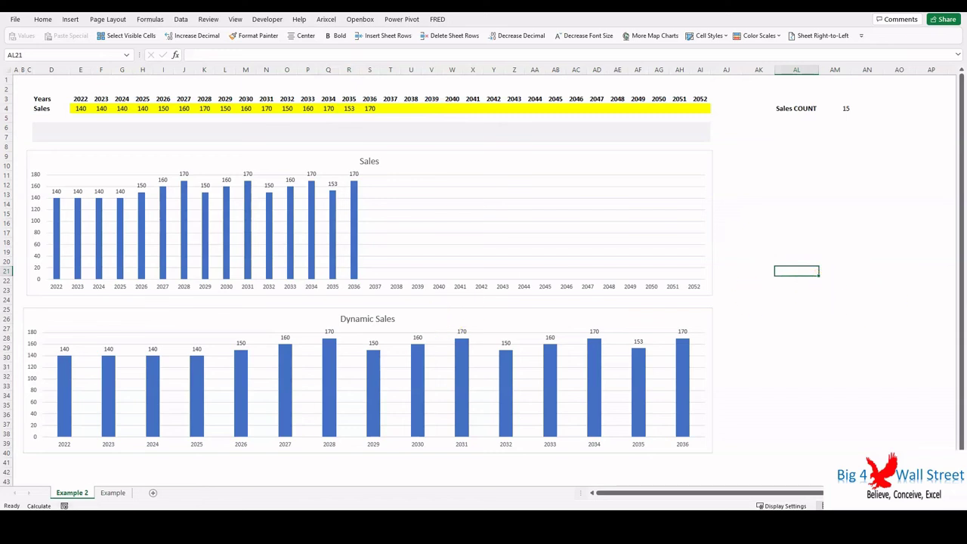